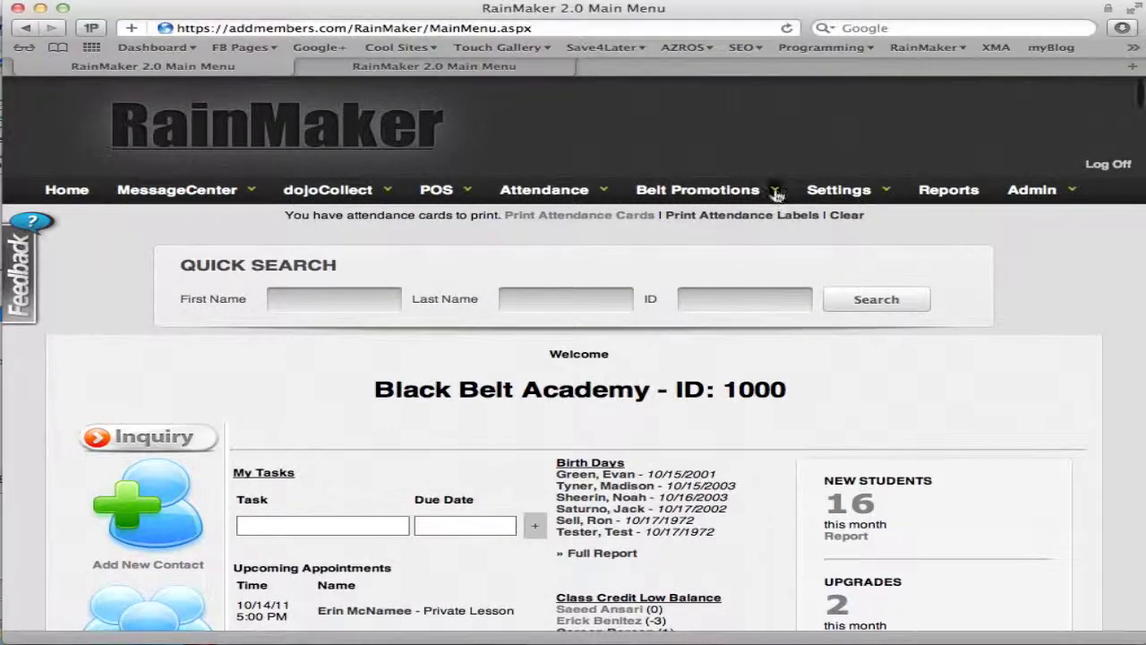
# Start adding belt promotions with the promotion date 10/21/2011 and batch 1
pyautogui.click(777, 193)
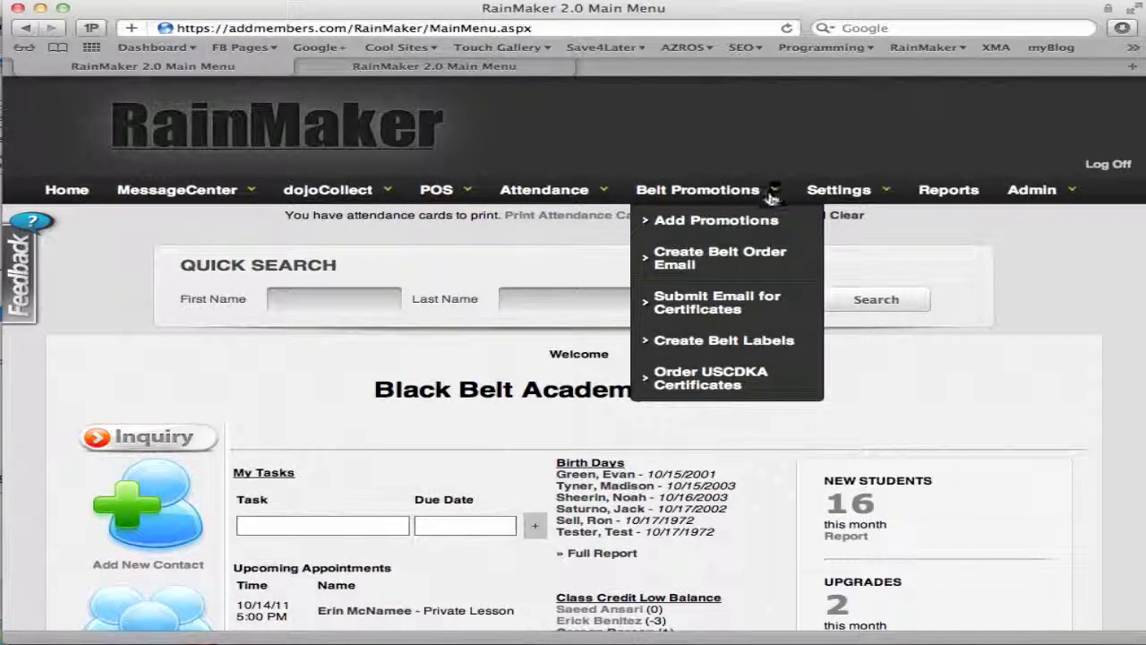
pyautogui.click(713, 224)
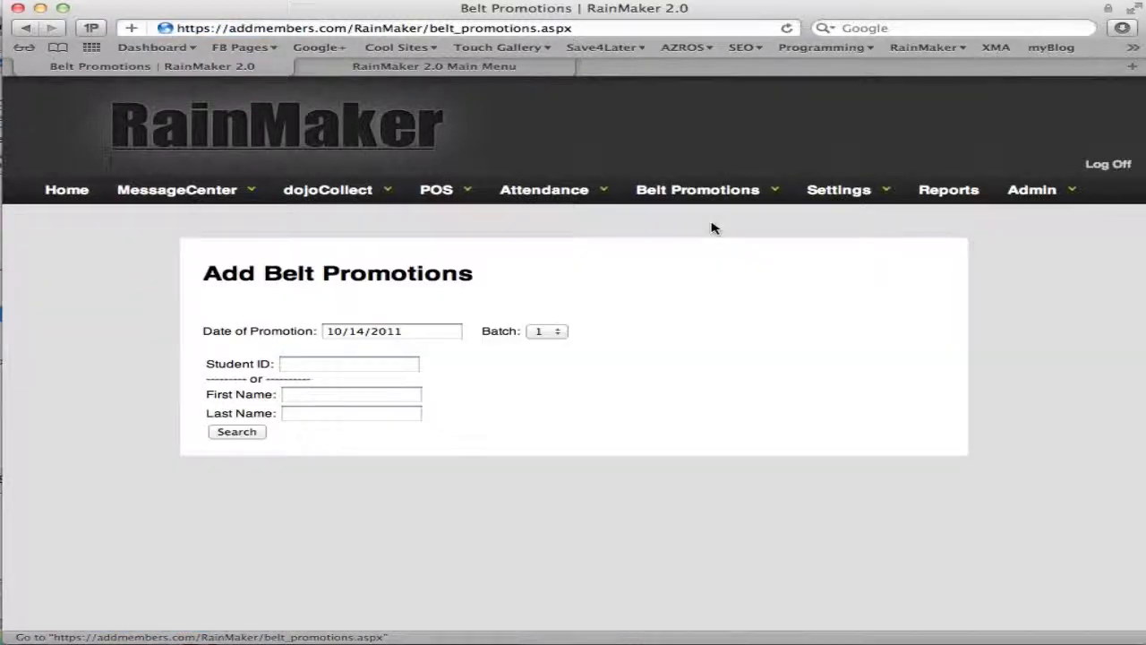
pyautogui.click(366, 333)
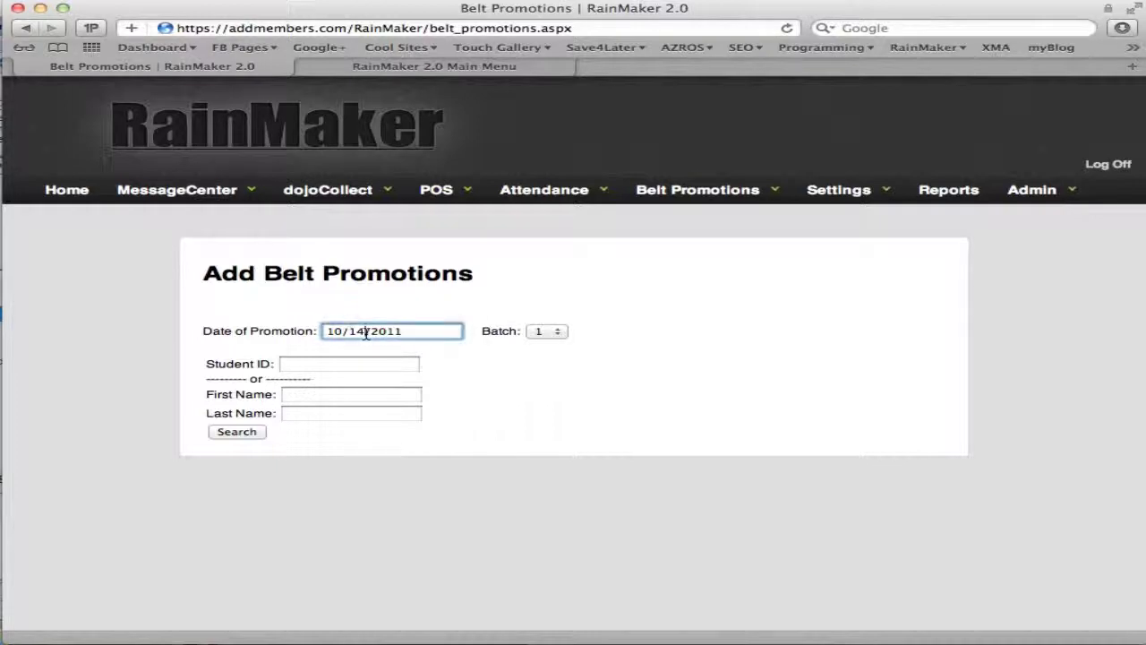
pyautogui.press('BackSpace')
pyautogui.press('BackSpace')
pyautogui.write('21')
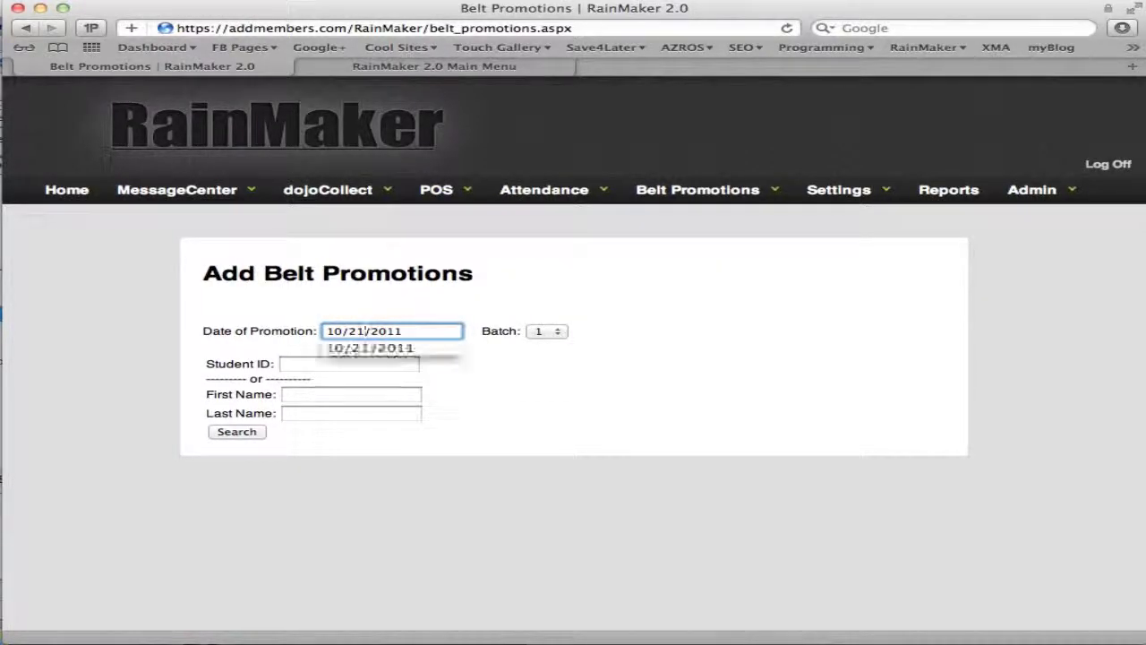
pyautogui.click(564, 331)
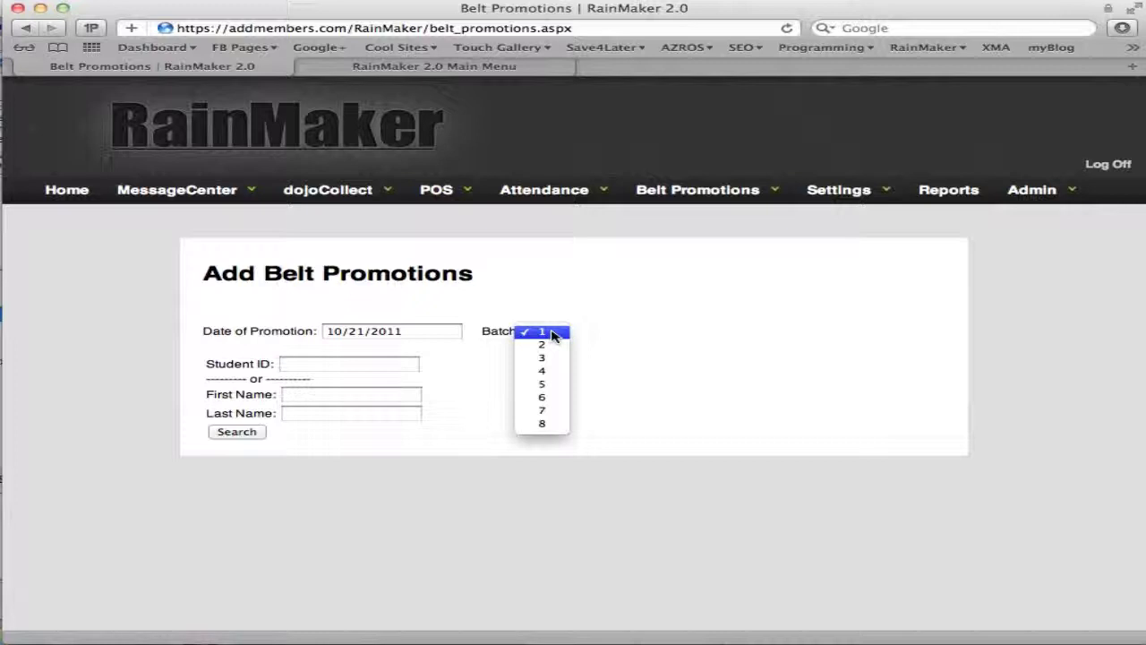
pyautogui.click(553, 335)
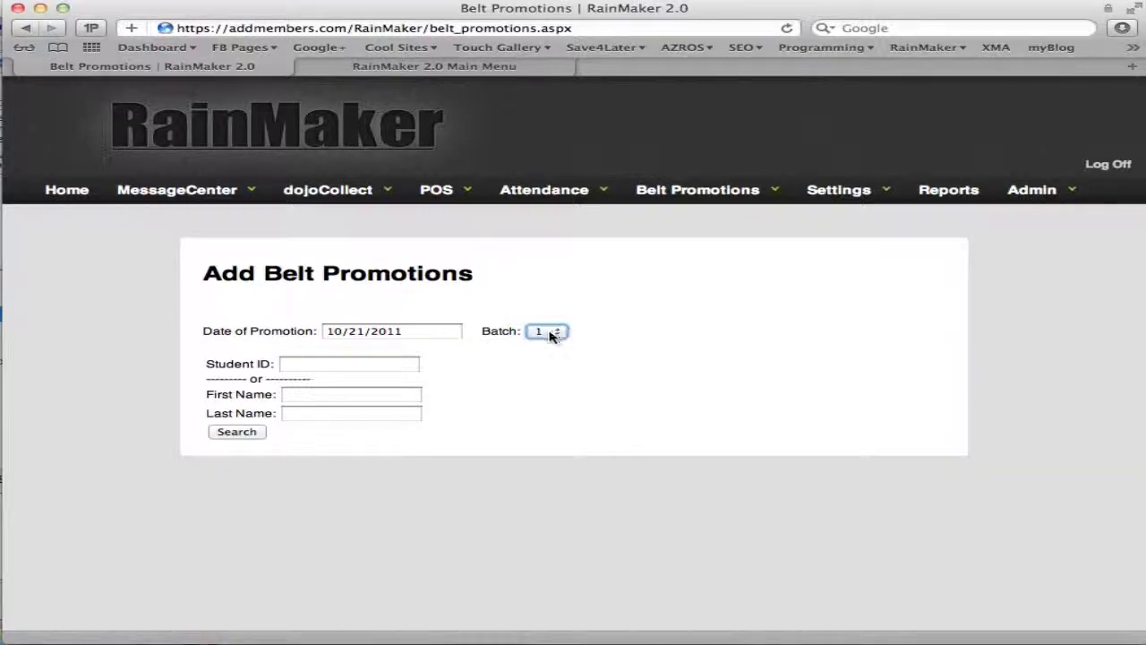
# Search for students by partial last name and select the student with the H. Blue belt for promotion
pyautogui.click(323, 413)
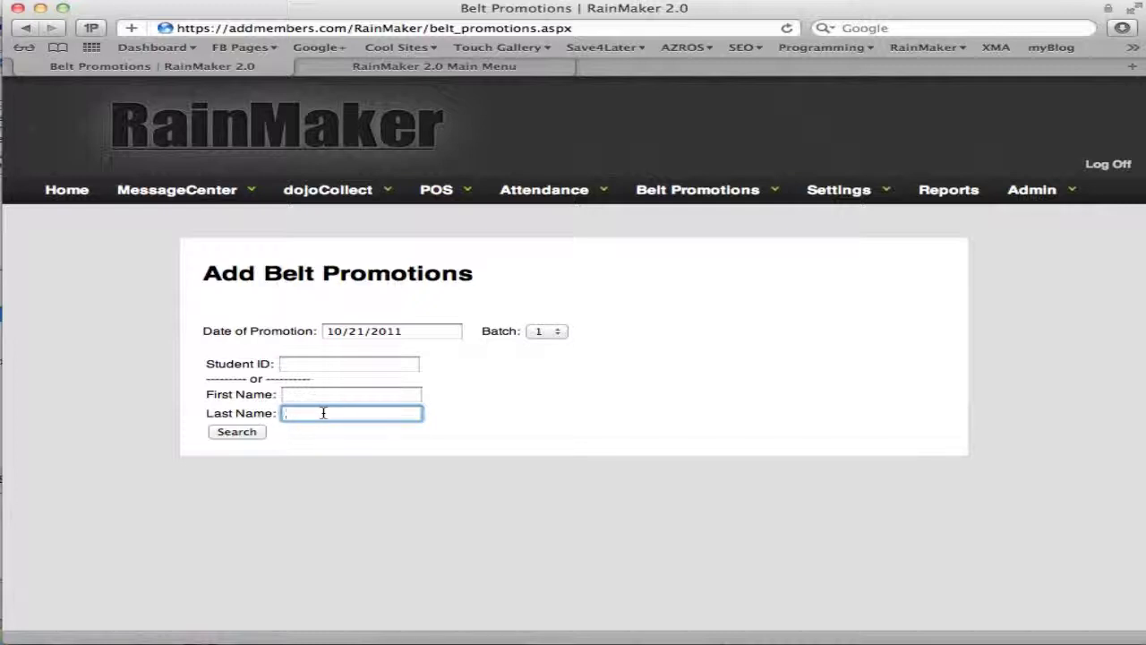
pyautogui.write('santi')
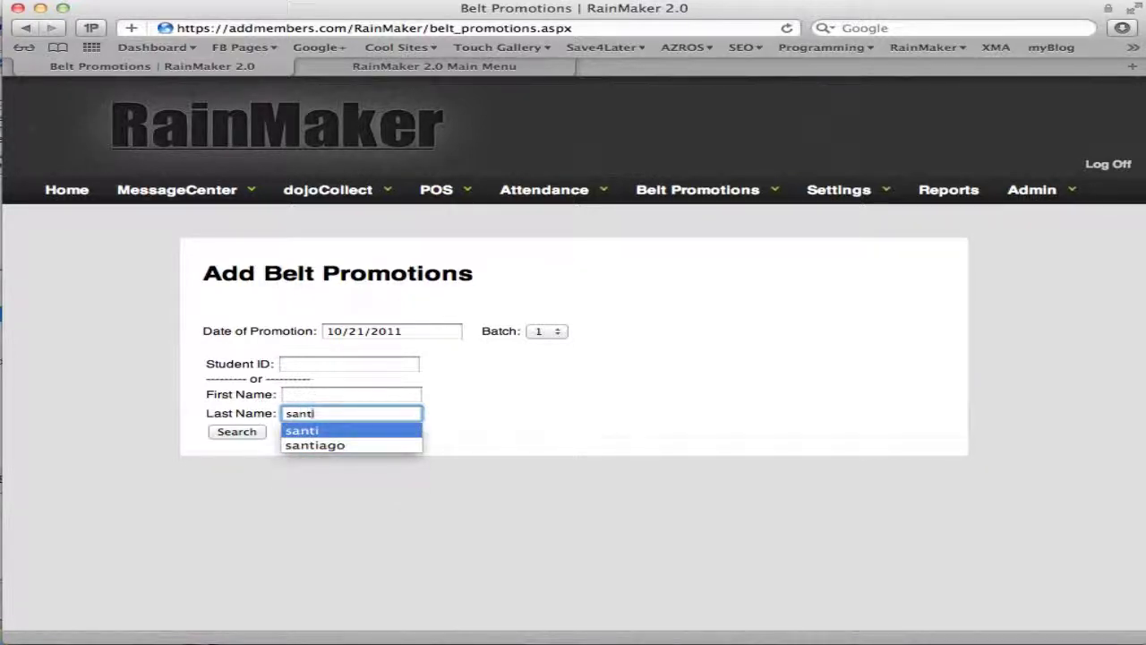
pyautogui.press('super+l')
pyautogui.click(339, 412)
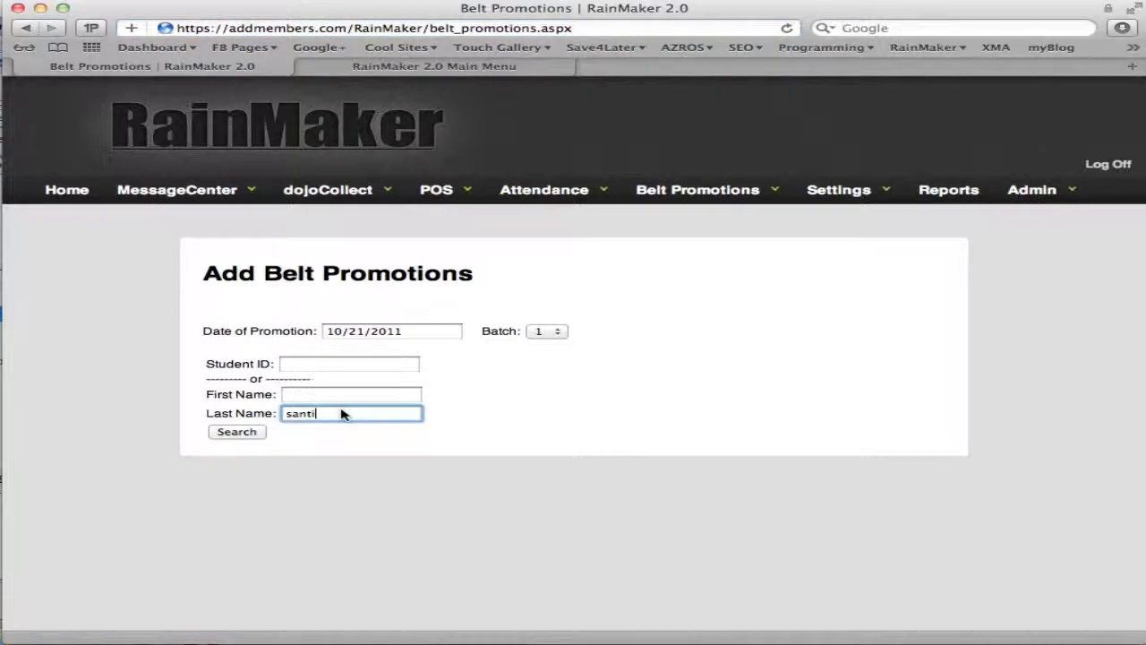
pyautogui.click(240, 433)
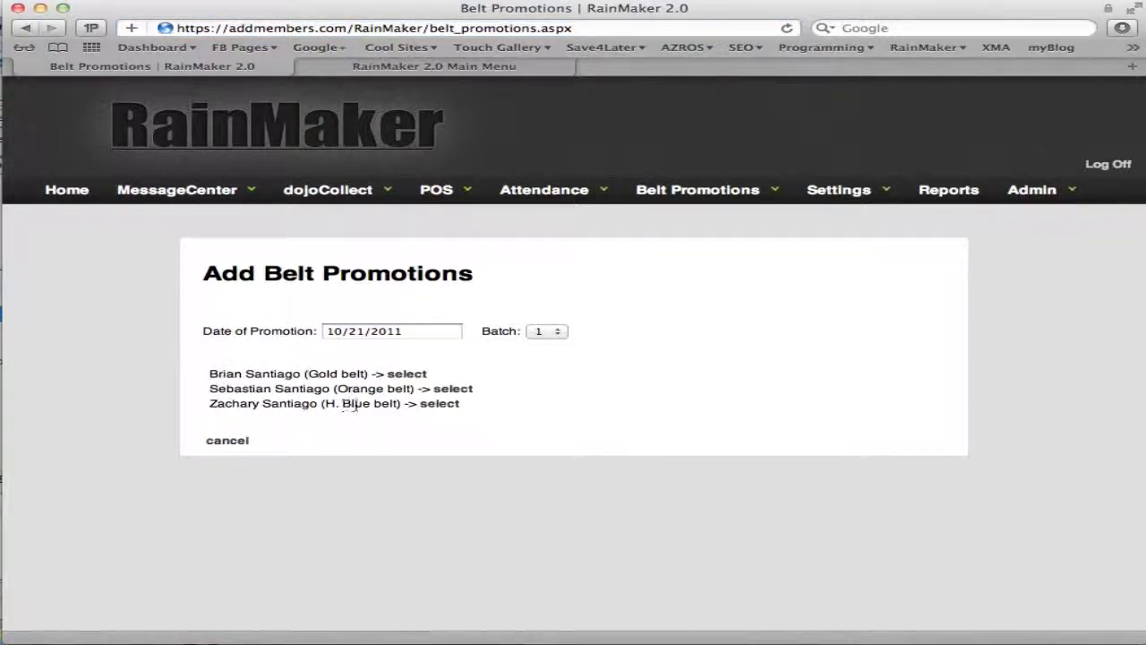
pyautogui.click(440, 404)
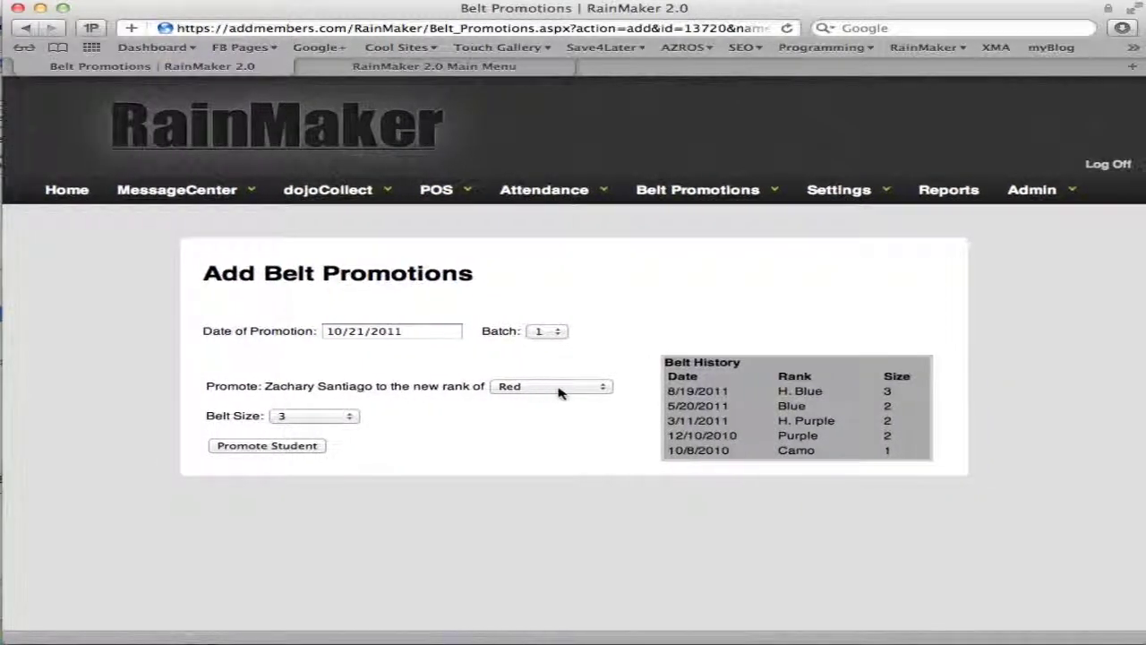
# Review the rank choices and the student's belt history, and promote the student to Red with belt size 3
pyautogui.click(603, 388)
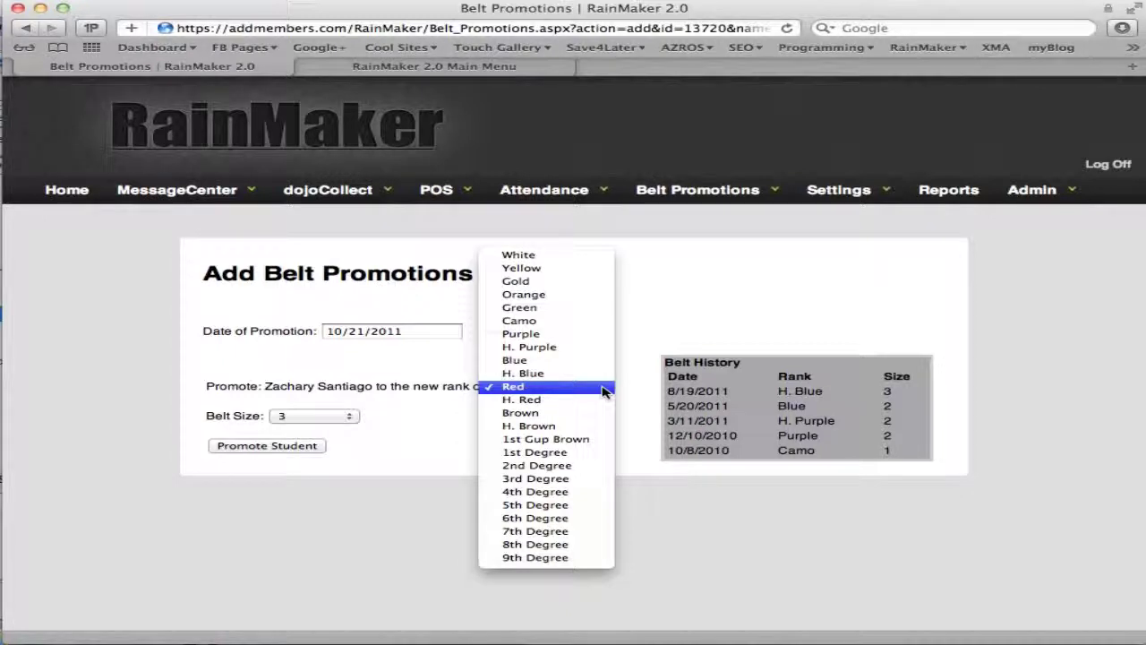
pyautogui.click(656, 333)
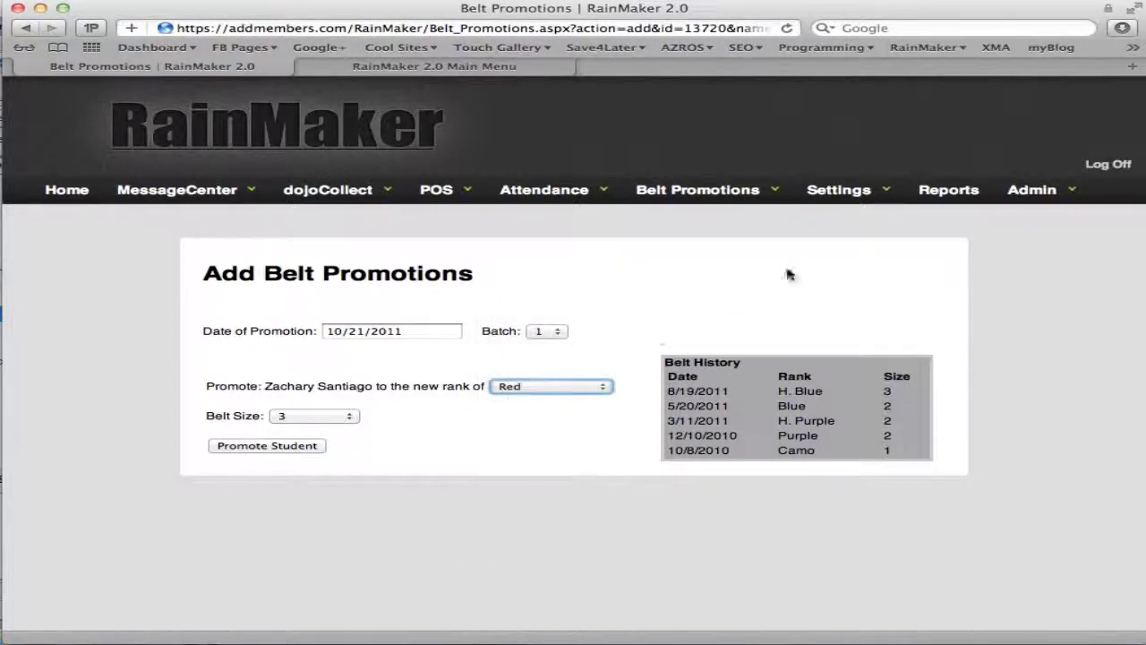
pyautogui.moveTo(891, 193)
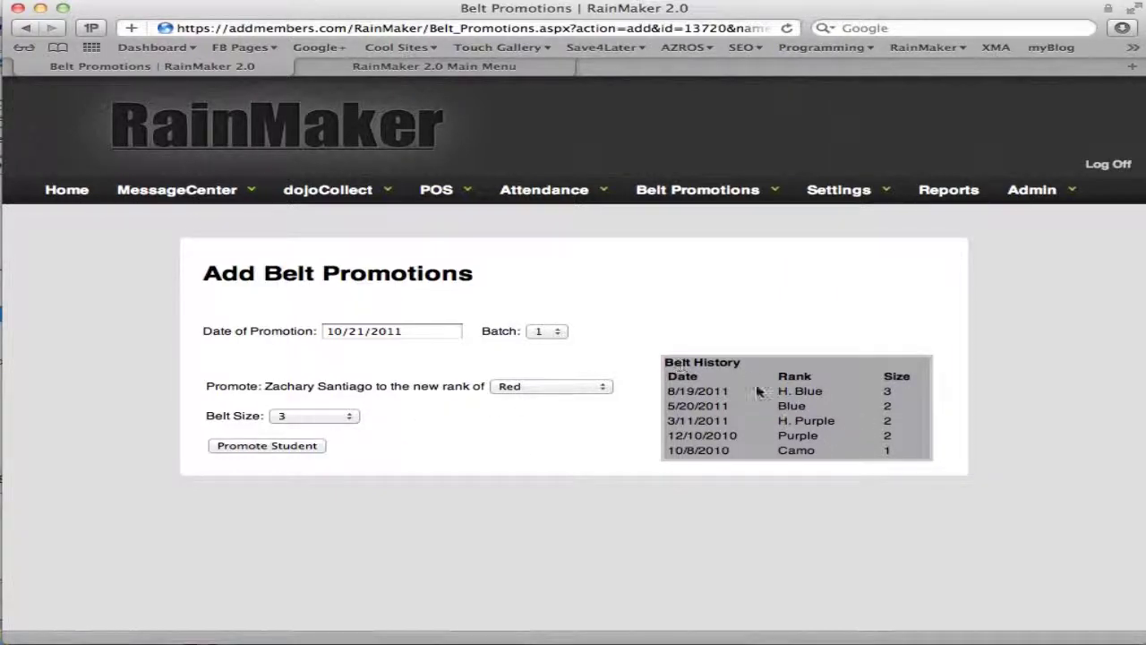
pyautogui.doubleClick(790, 451)
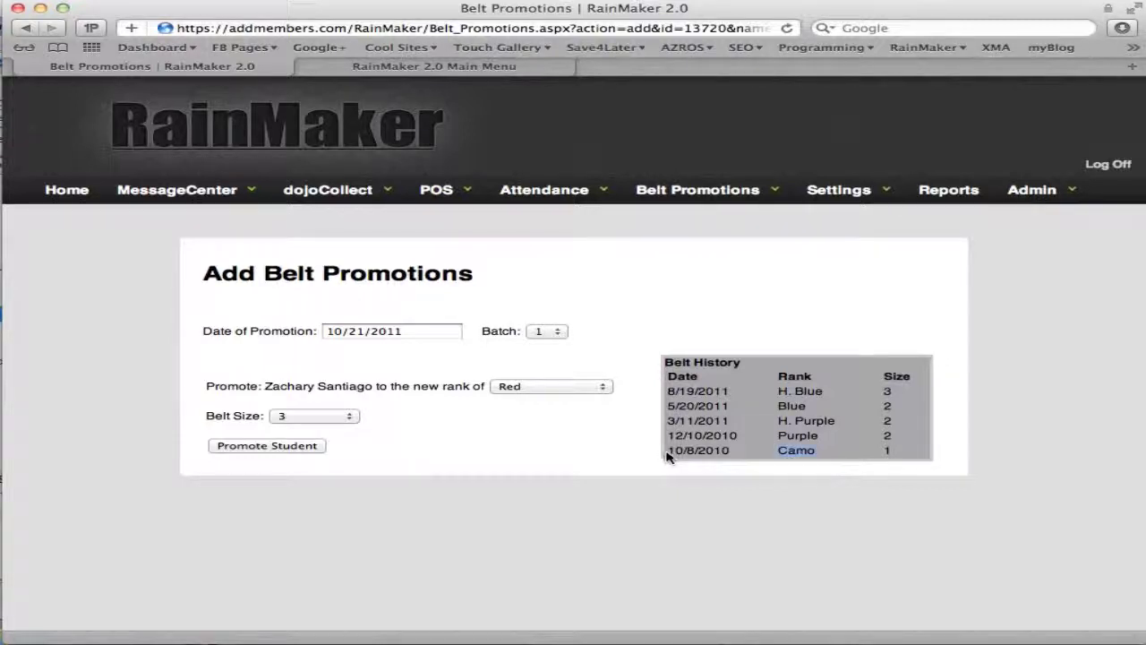
pyautogui.doubleClick(792, 435)
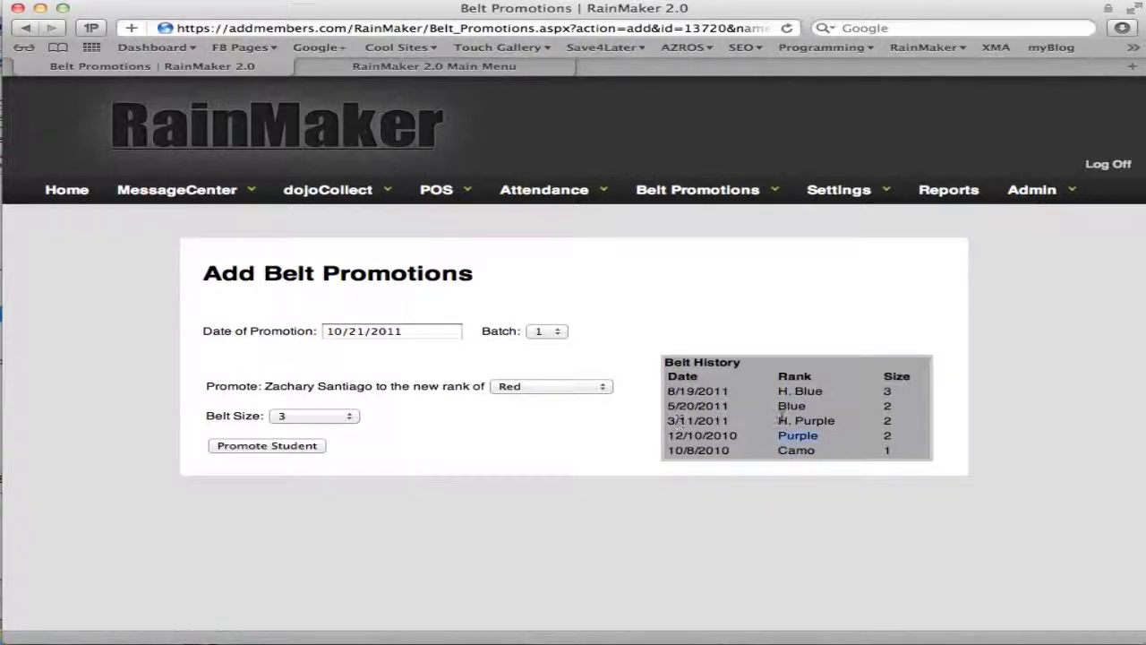
pyautogui.click(790, 390)
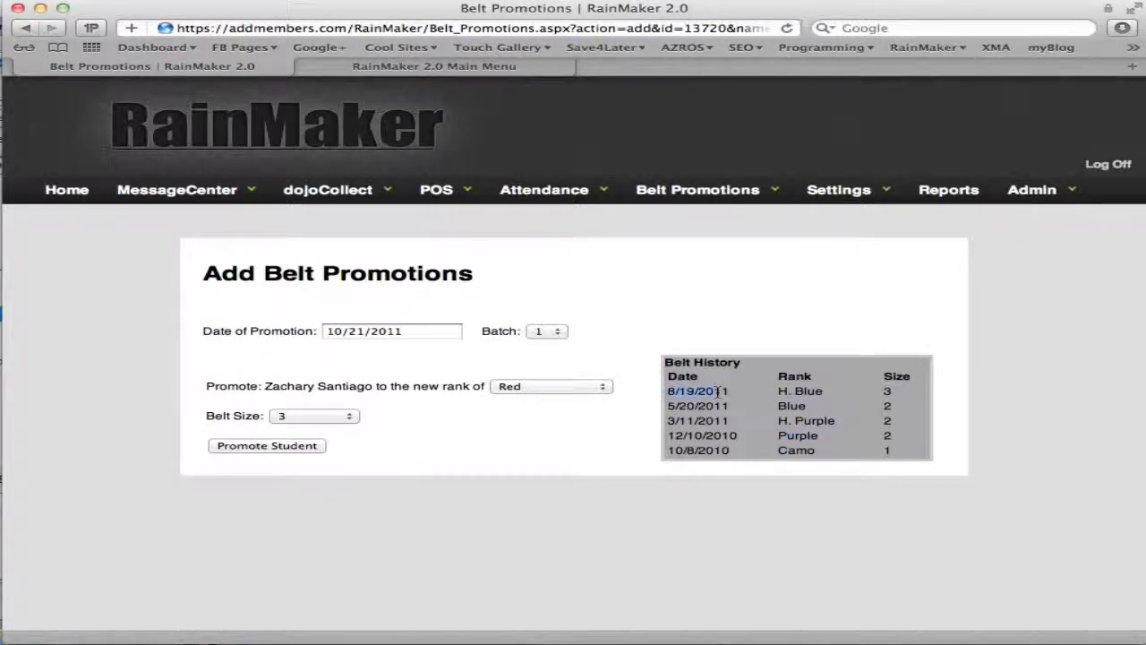
pyautogui.moveTo(717, 392); pyautogui.dragTo(739, 401)
pyautogui.click(640, 419)
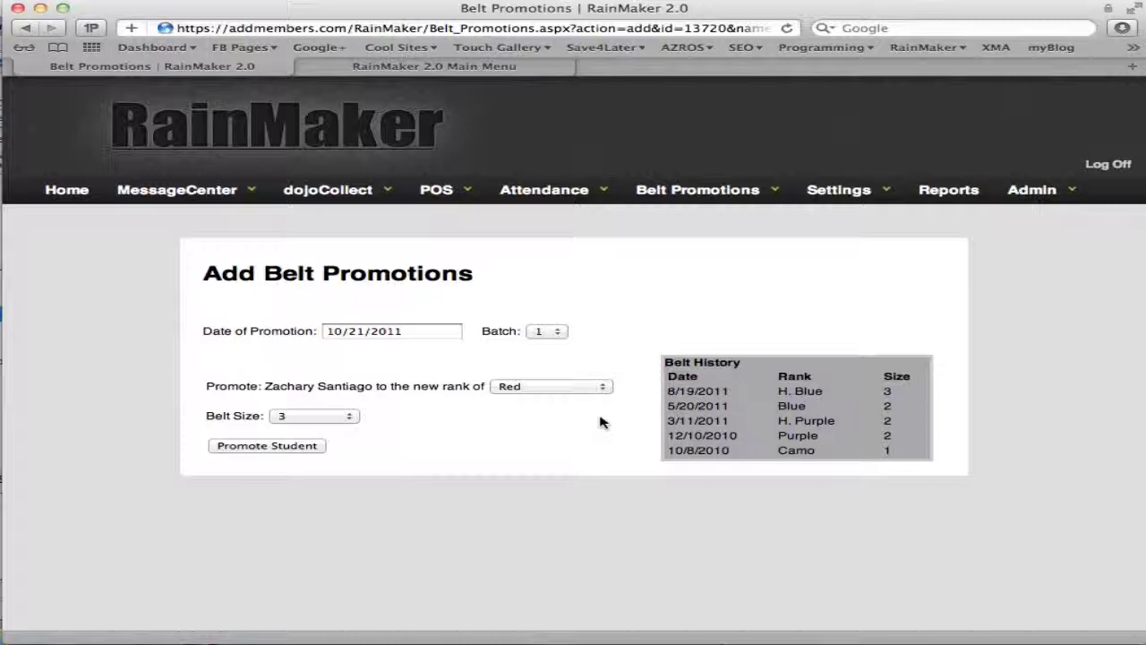
pyautogui.click(269, 445)
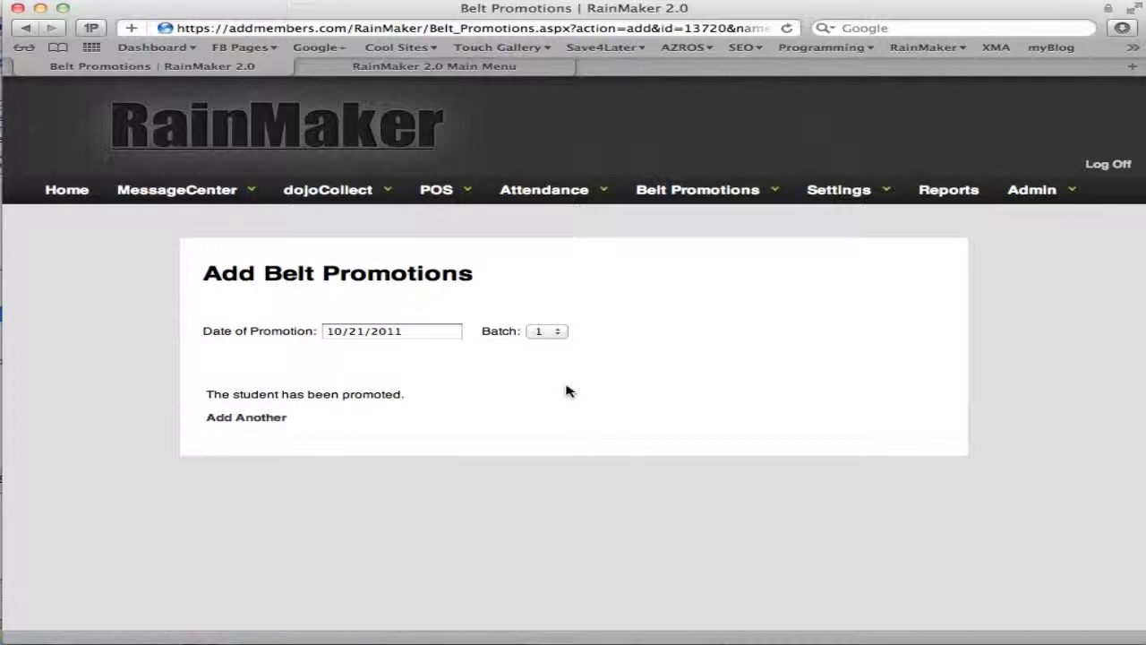
# In the main menu page already open, quick-search the promoted student's last name and open that student's contact record
pyautogui.click(510, 69)
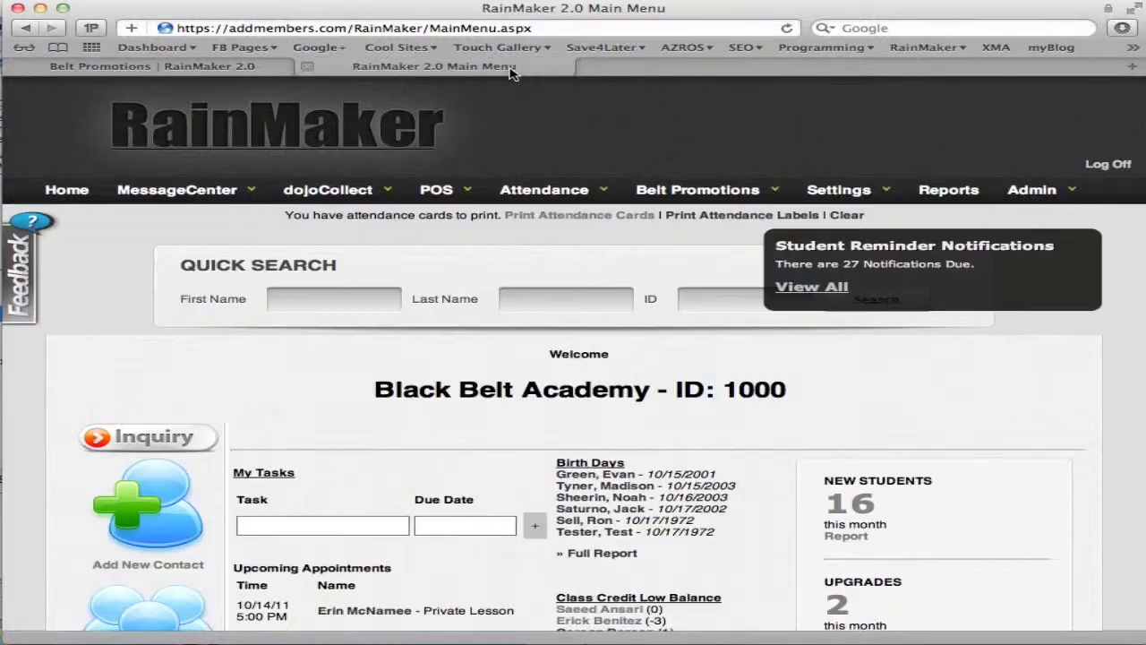
pyautogui.click(525, 298)
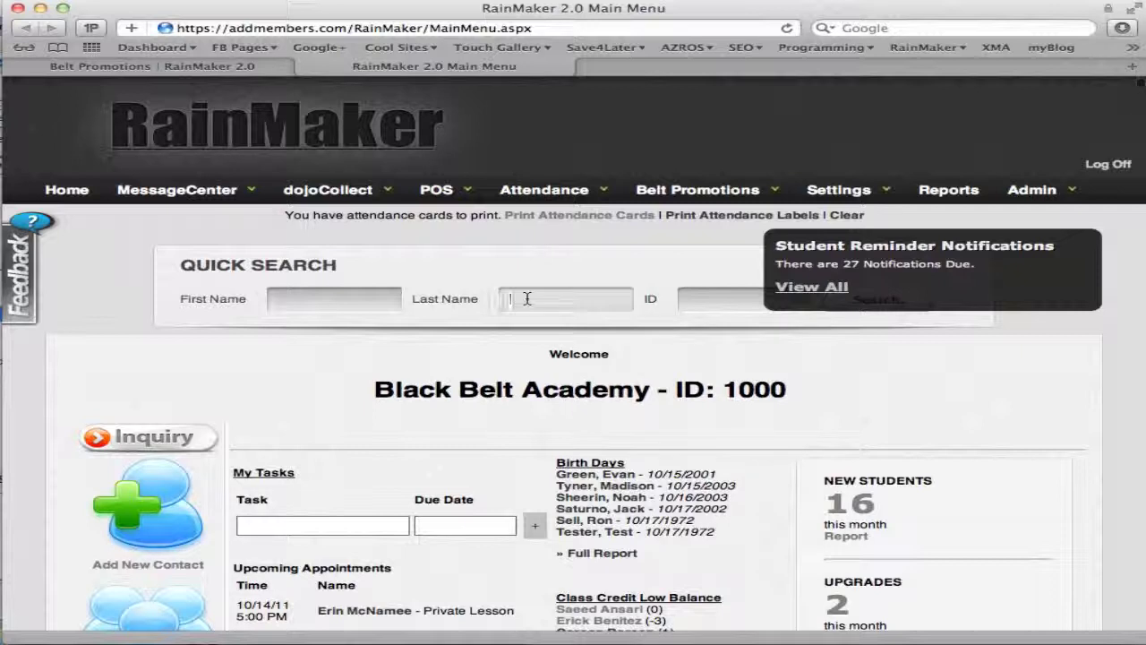
pyautogui.write('santiago')
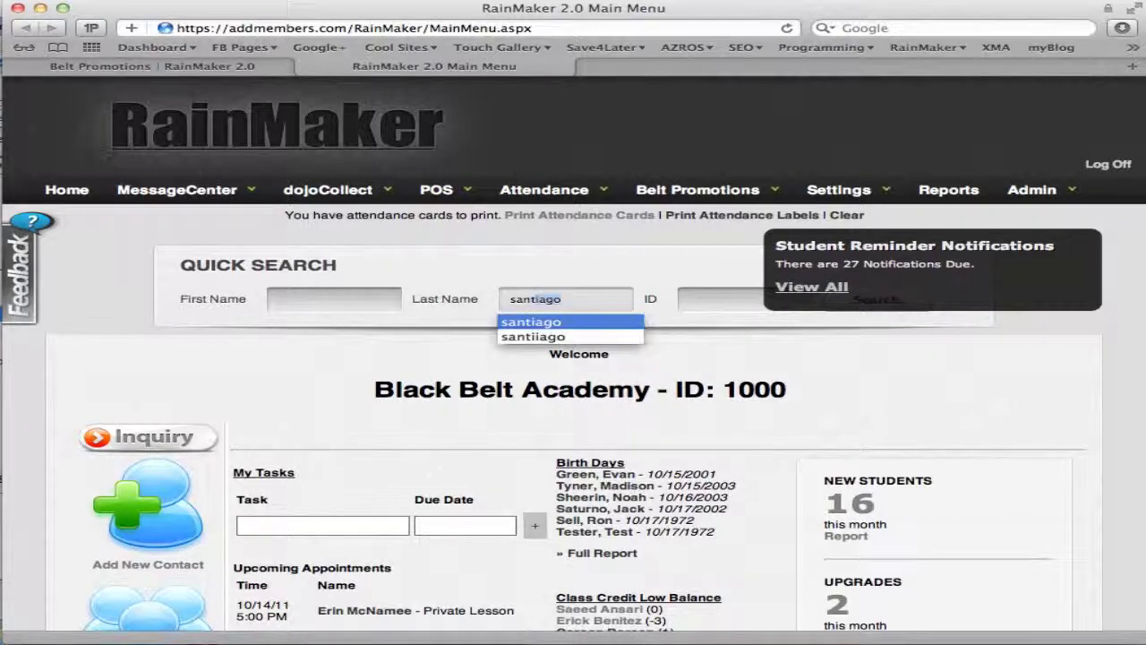
pyautogui.press('Return')
pyautogui.press('Return')
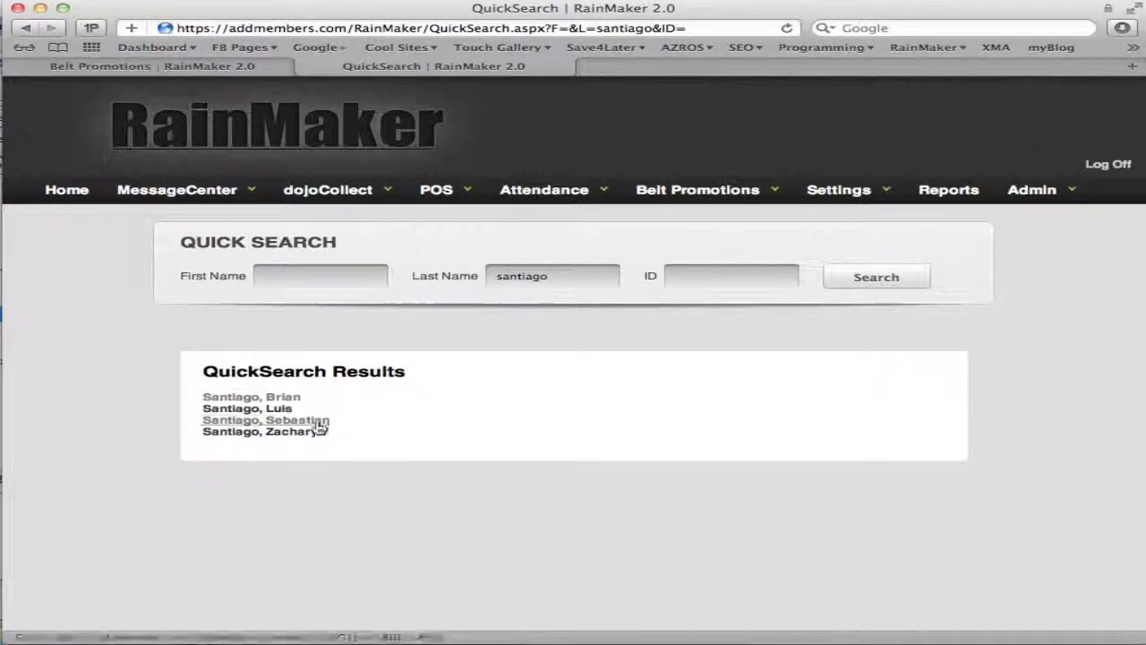
pyautogui.click(274, 436)
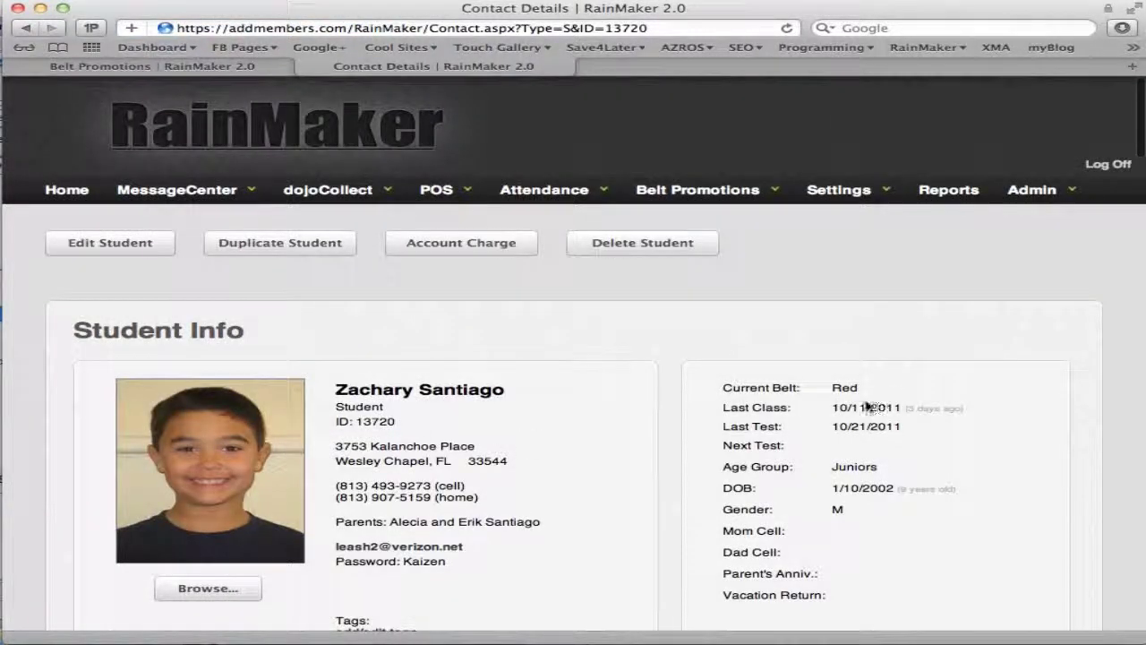
# Examine the student's current belt, last class and last test dates, and the Belt Promotions history in the record
pyautogui.doubleClick(840, 387)
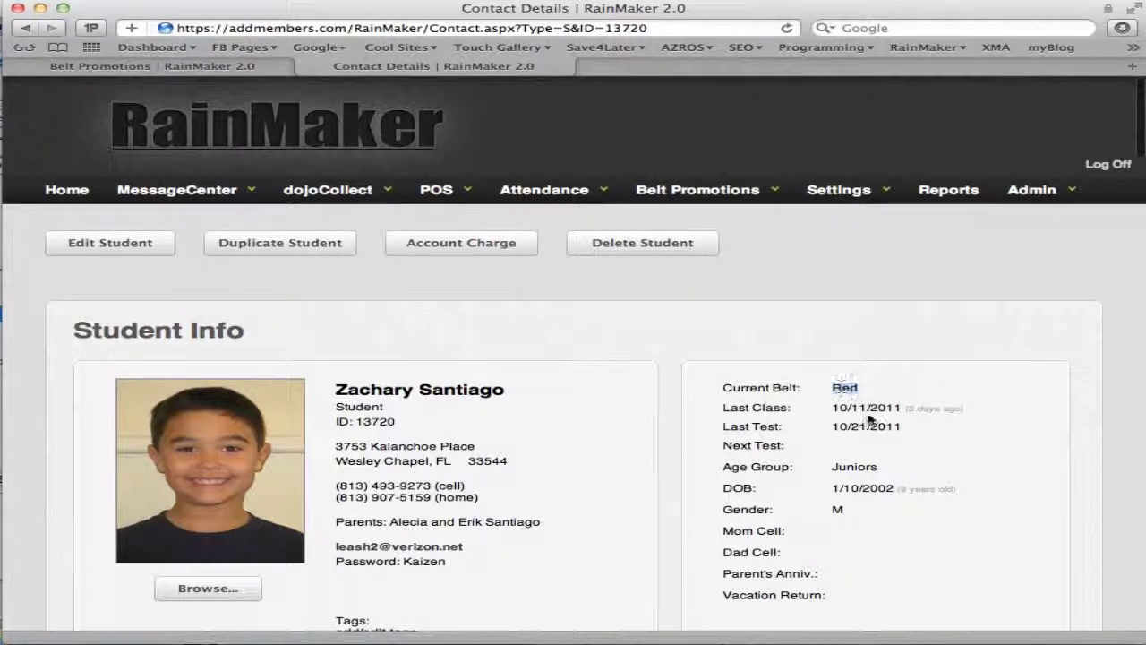
pyautogui.moveTo(833, 408); pyautogui.dragTo(964, 405)
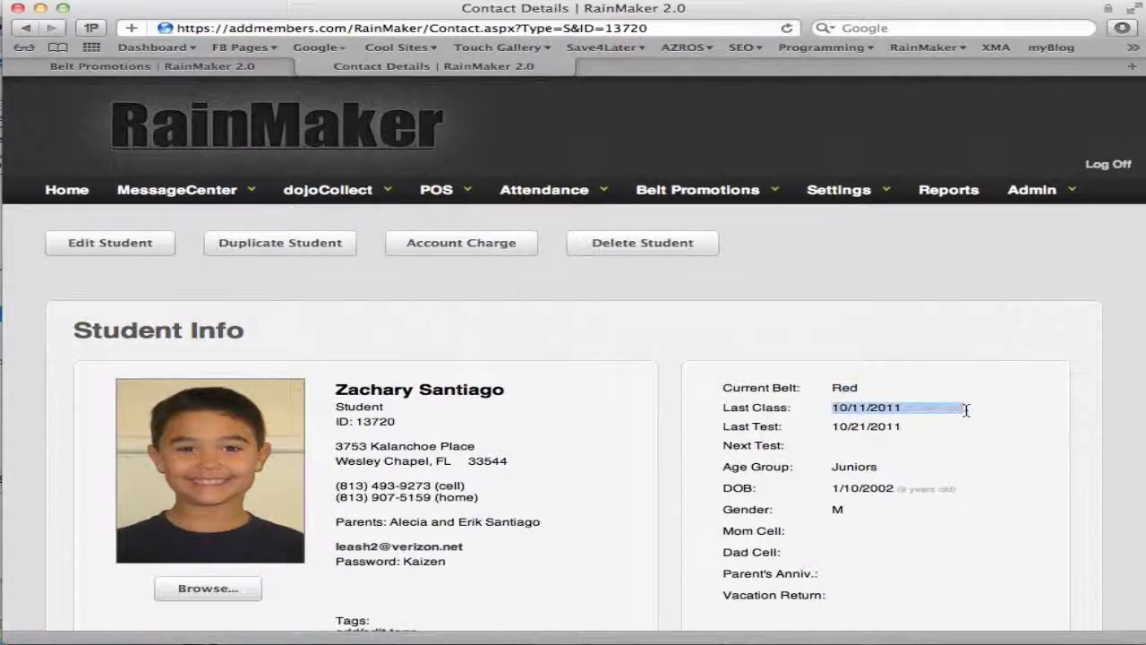
pyautogui.click(960, 430)
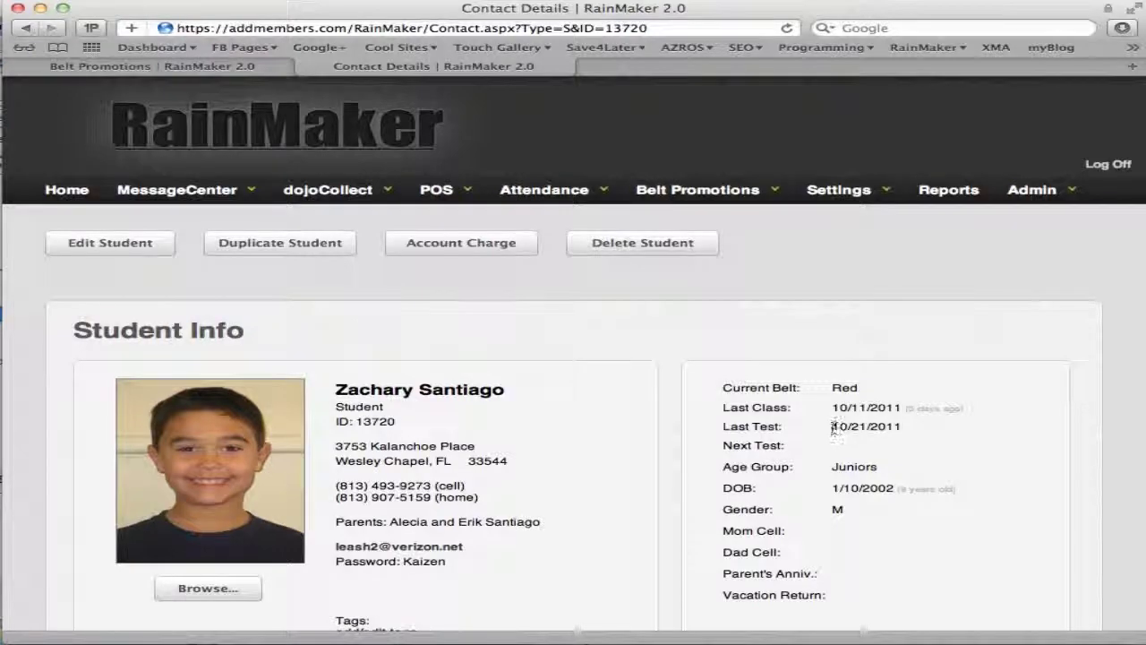
pyautogui.moveTo(834, 428); pyautogui.dragTo(919, 427)
pyautogui.scroll(-15, 919, 453)
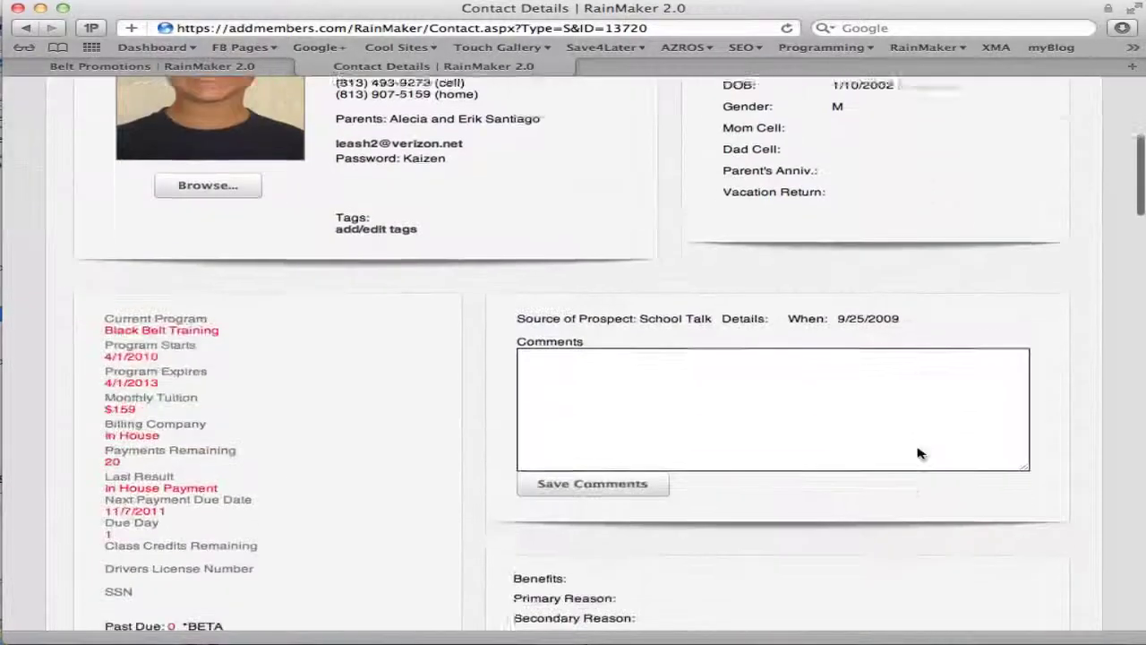
pyautogui.scroll(-15, 919, 454)
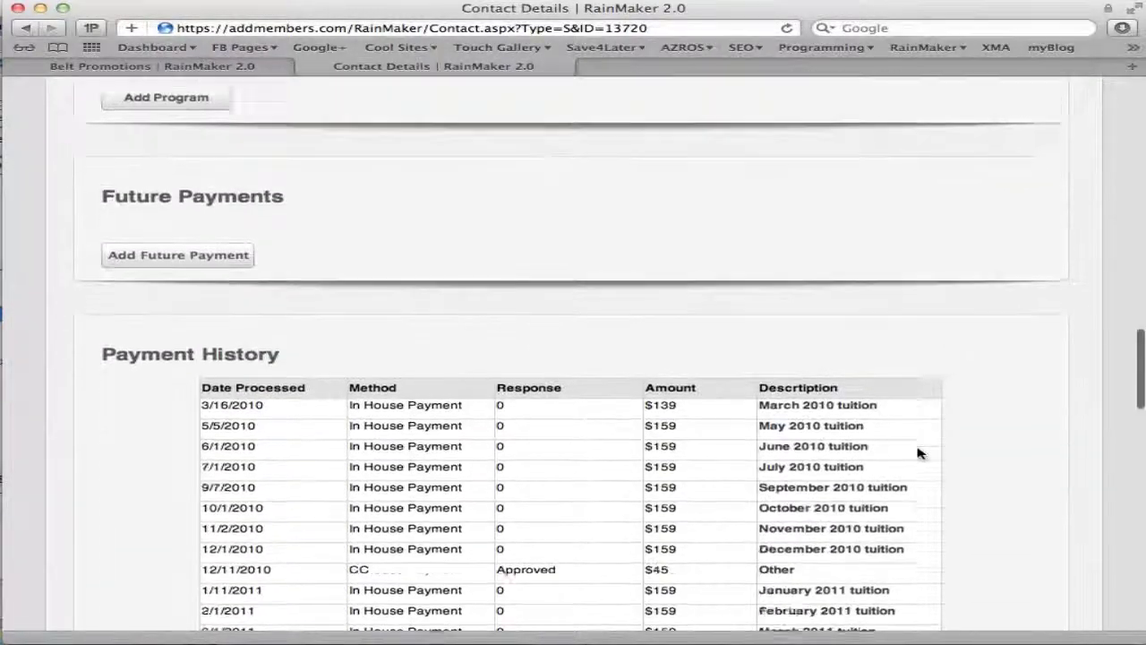
pyautogui.scroll(-7, 918, 453)
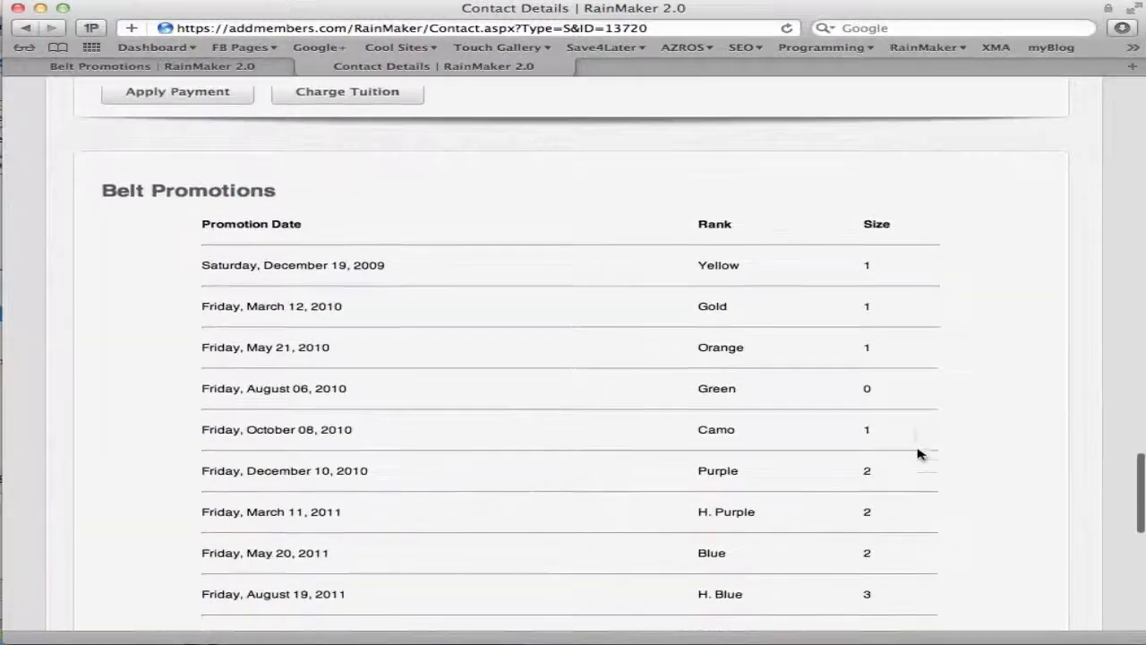
pyautogui.scroll(-1, 726, 296)
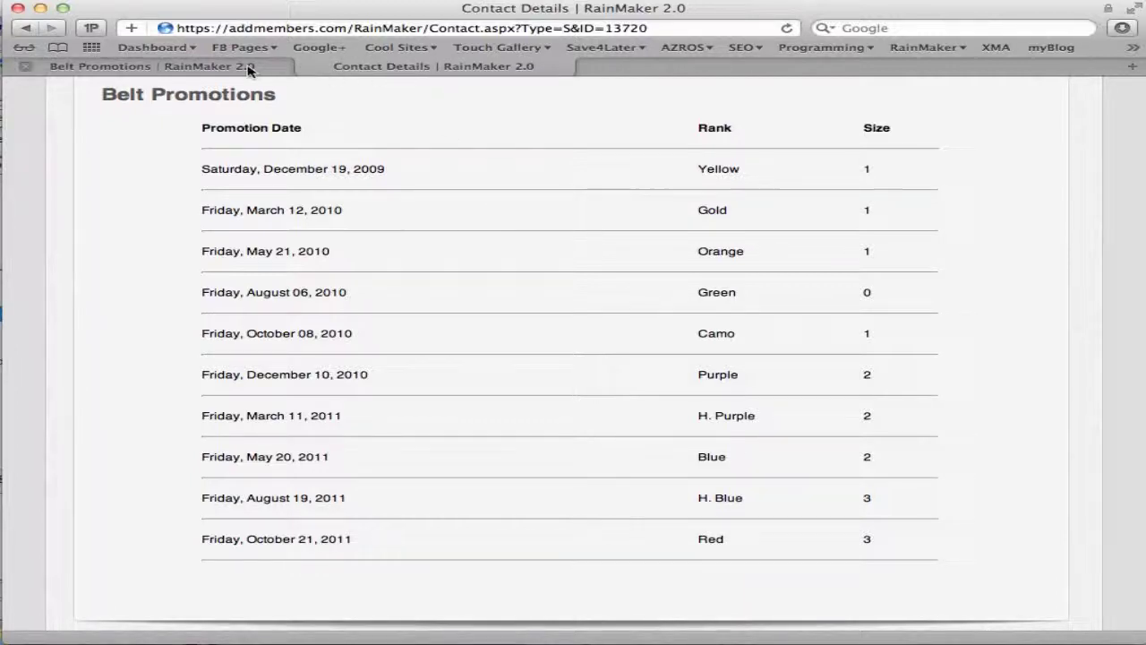
# Return to the open Add Belt Promotions page, start another promotion, search by the student's last name, and select the student with the Camo belt
pyautogui.click(250, 66)
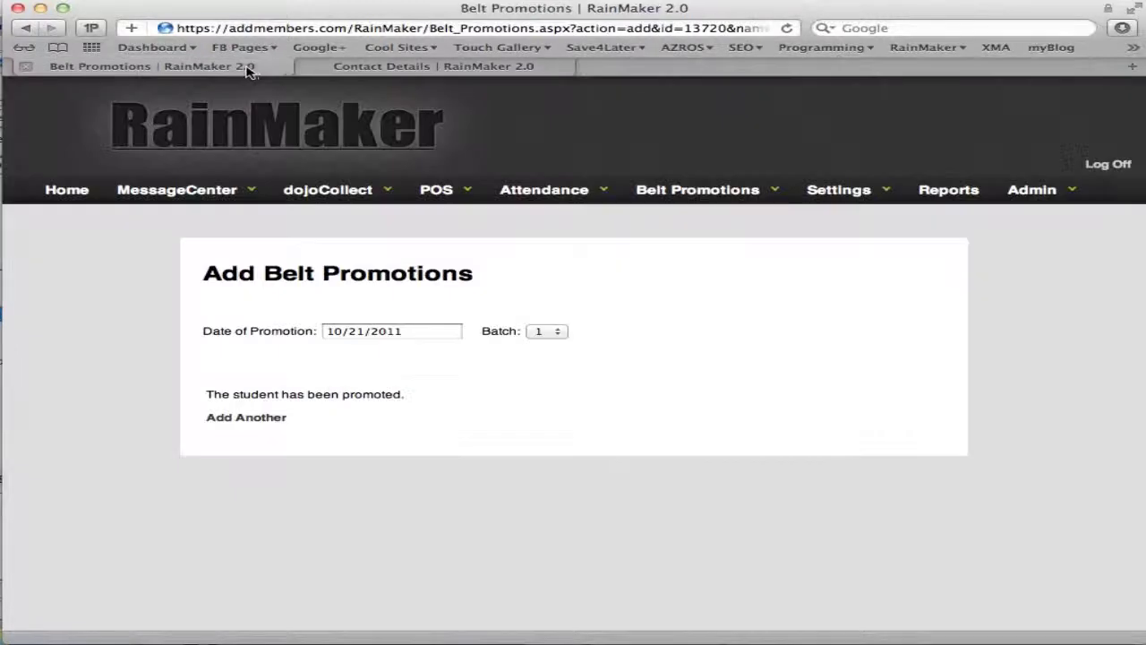
pyautogui.click(264, 417)
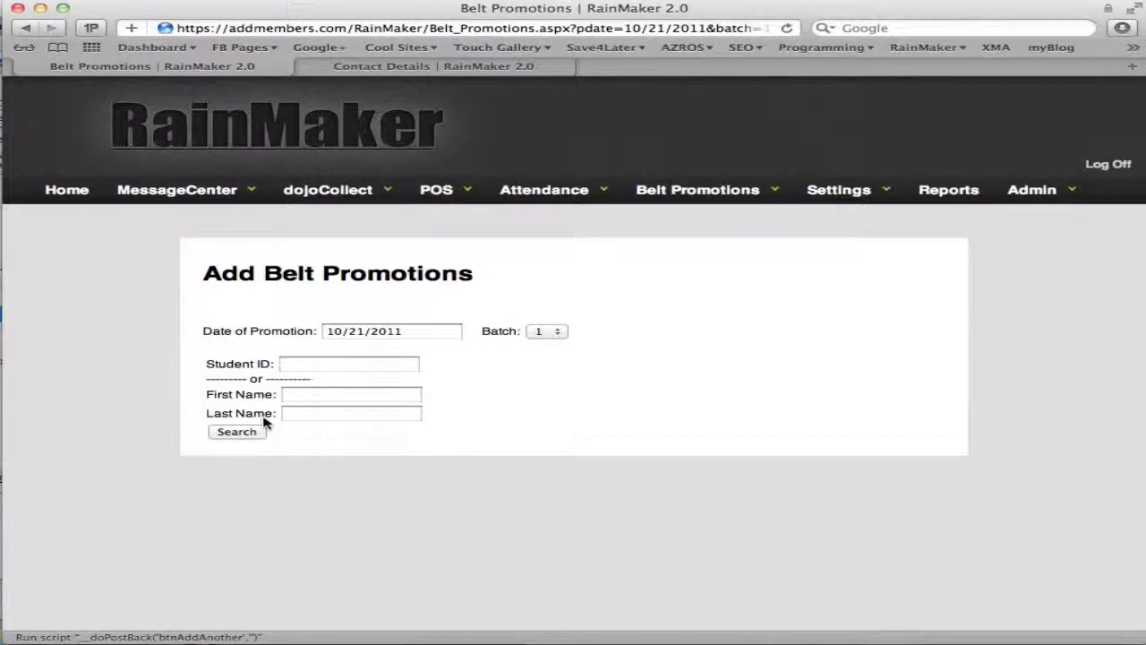
pyautogui.click(319, 415)
pyautogui.write('d')
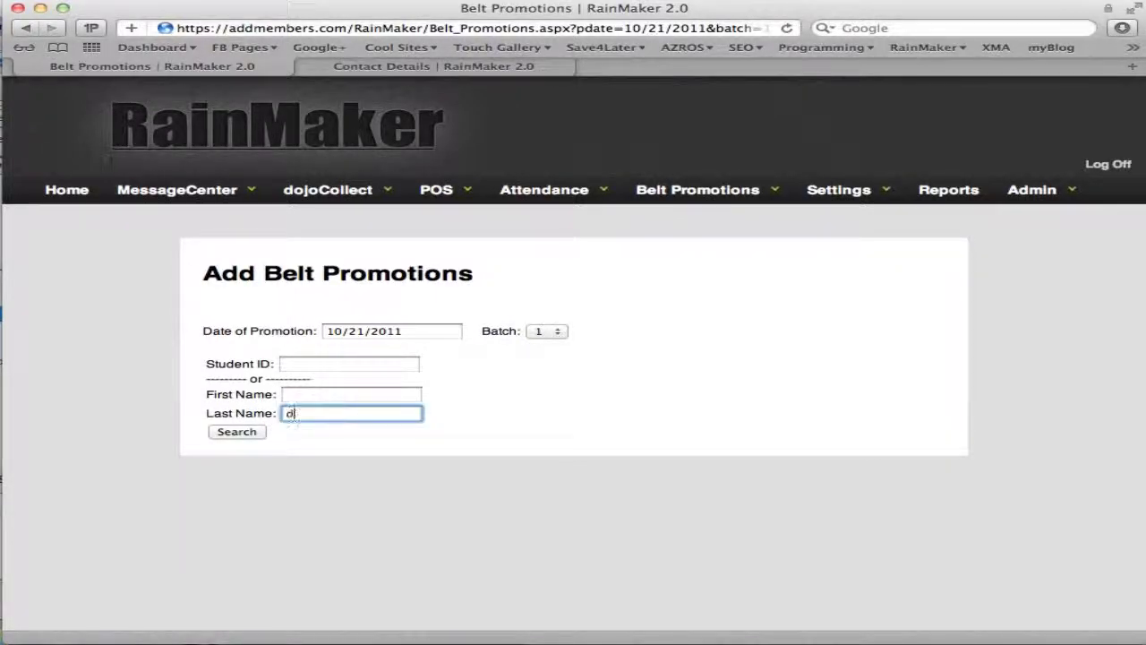
pyautogui.write('ooley')
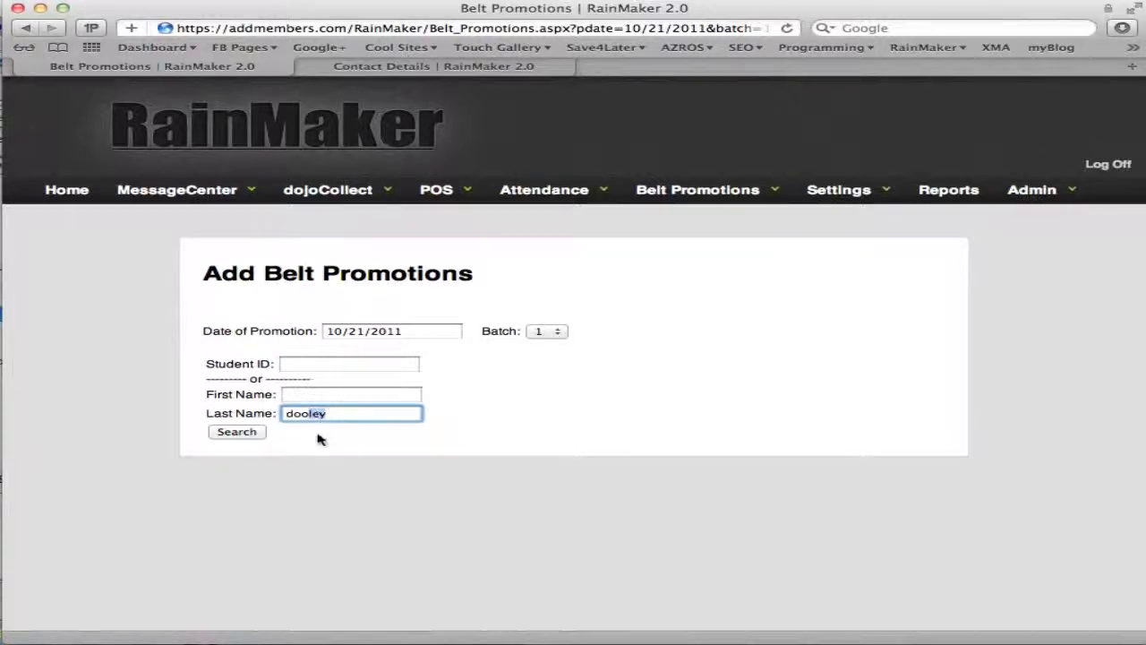
pyautogui.click(261, 433)
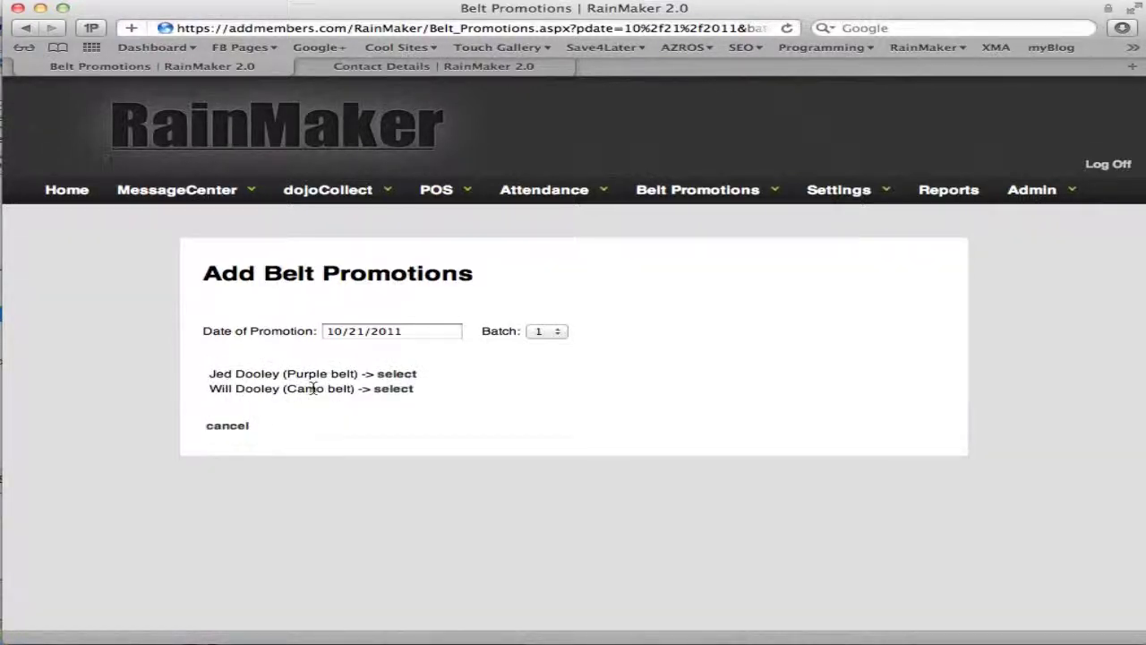
pyautogui.click(387, 391)
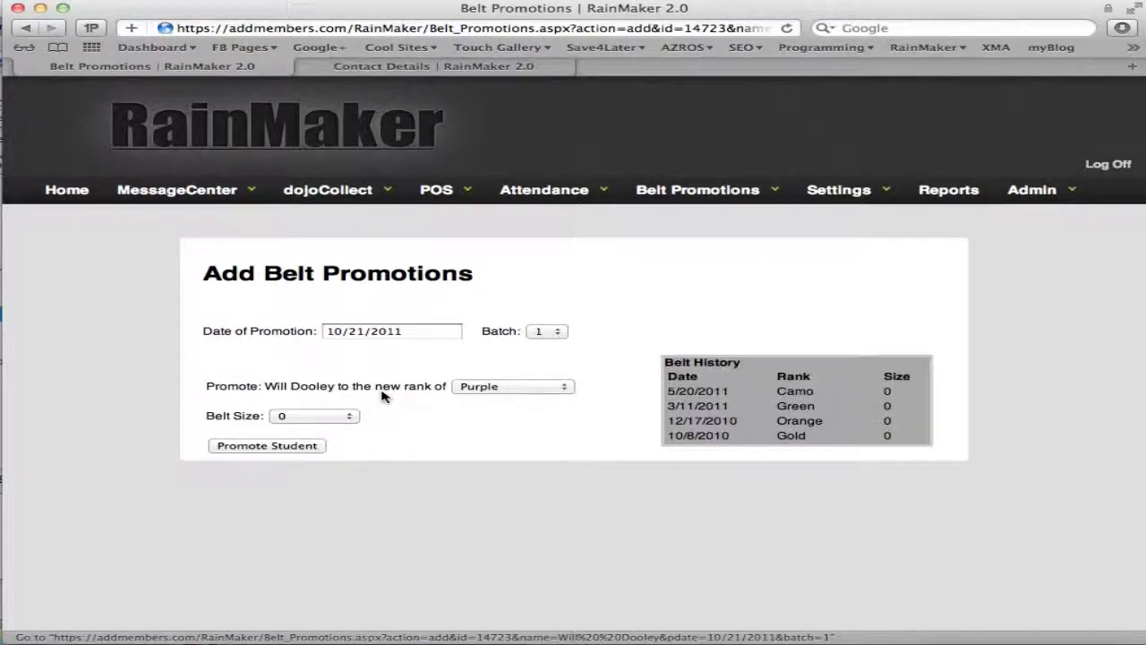
# Promote the selected student to Purple with belt size 1
pyautogui.click(348, 419)
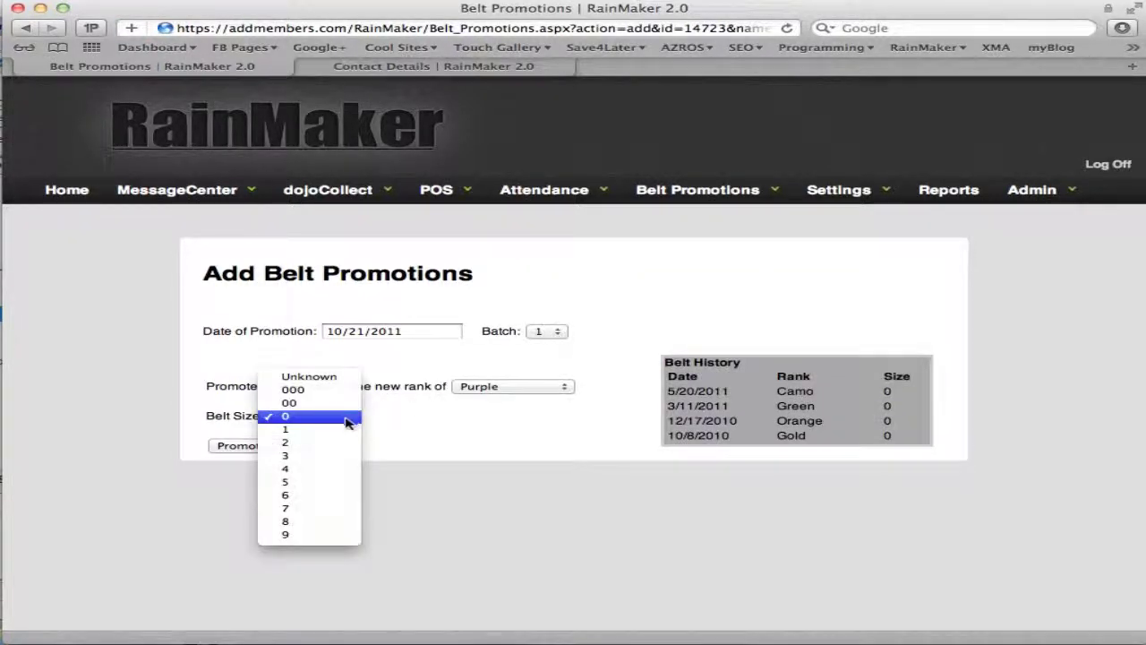
pyautogui.click(346, 430)
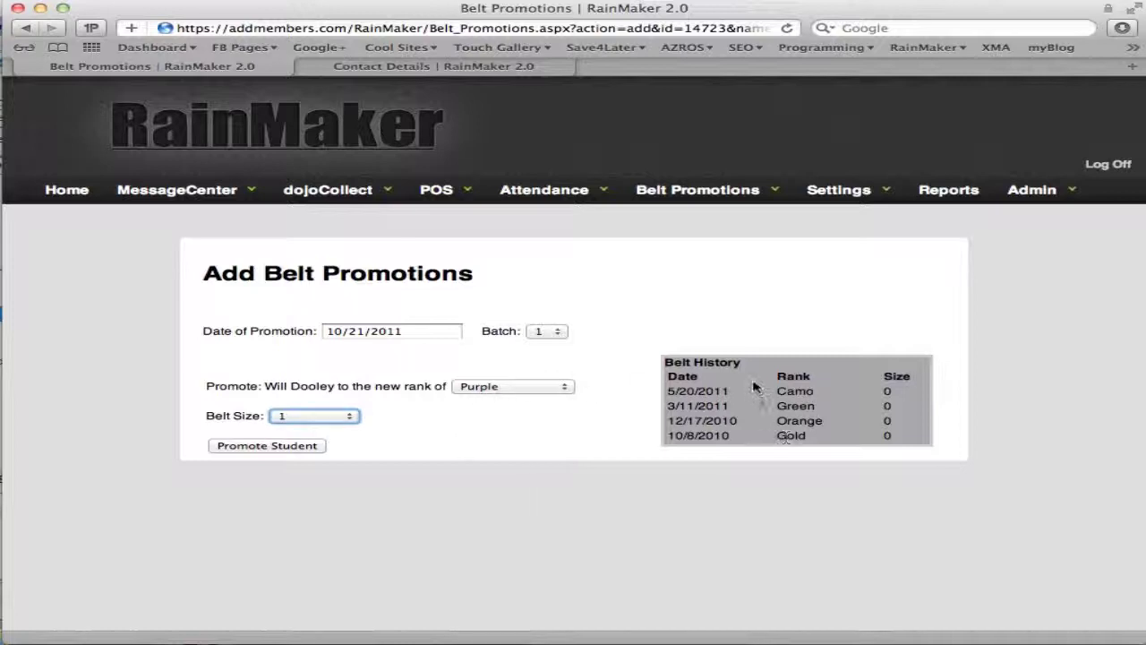
pyautogui.click(302, 446)
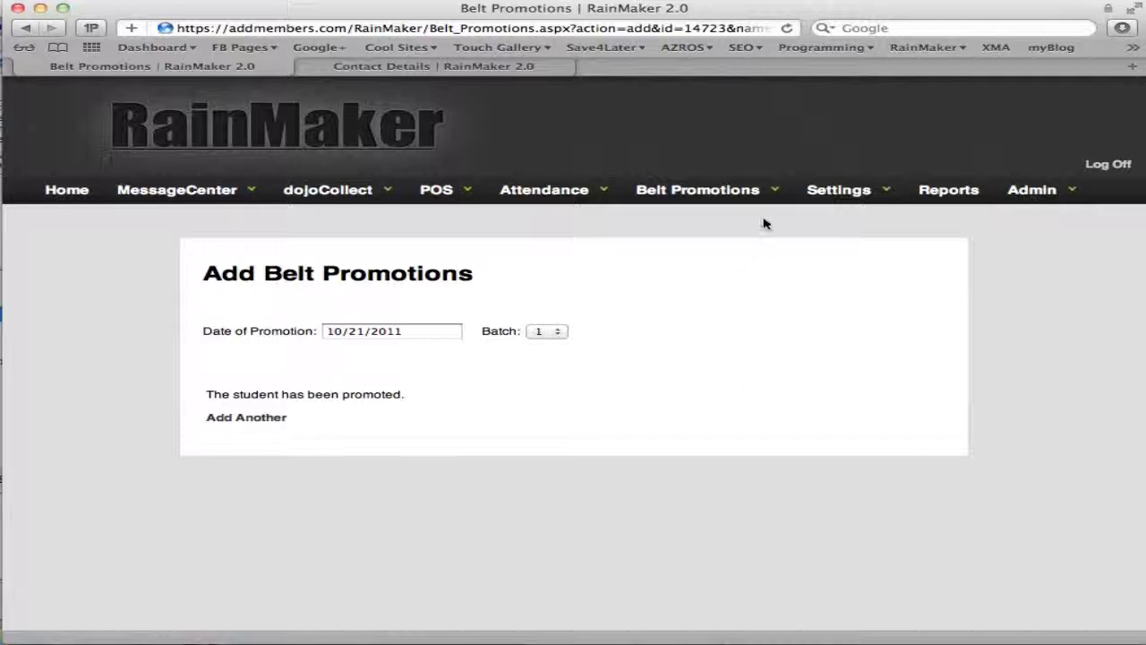
# Generate the belt order email for the 10/21/2011 promotion, batch 1
pyautogui.click(775, 193)
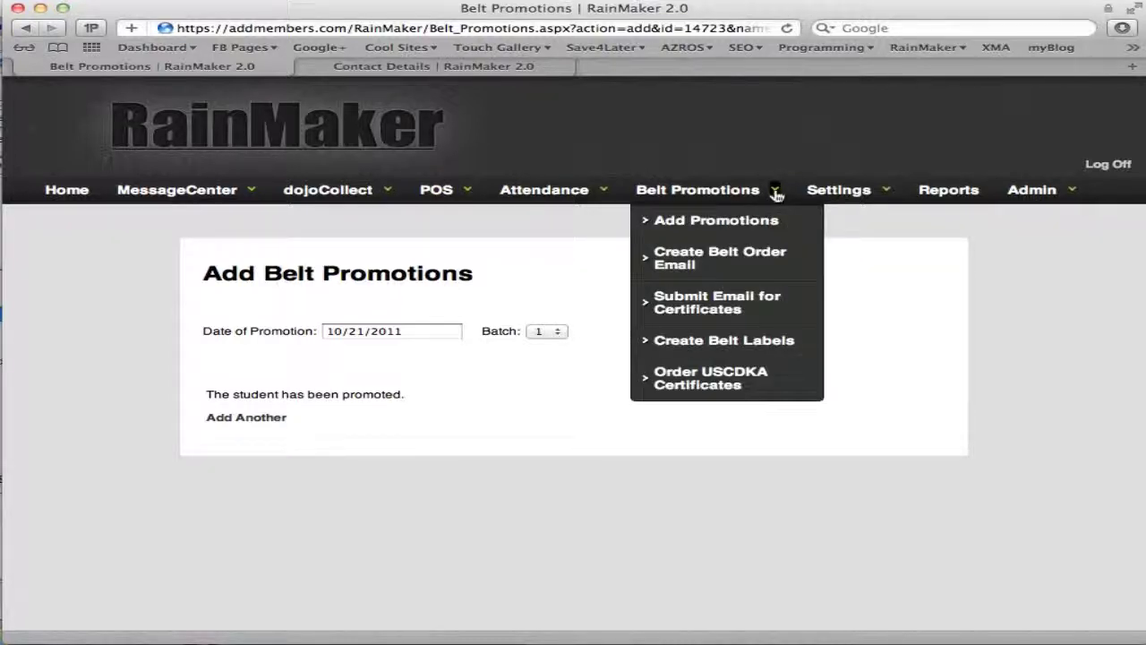
pyautogui.click(739, 255)
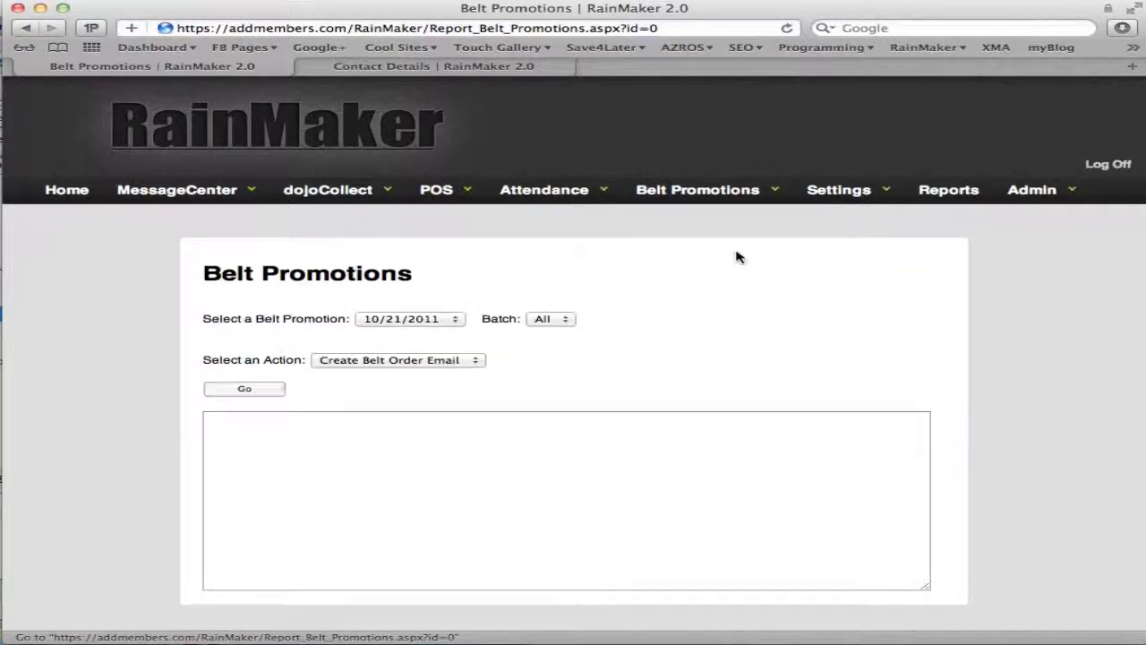
pyautogui.click(551, 321)
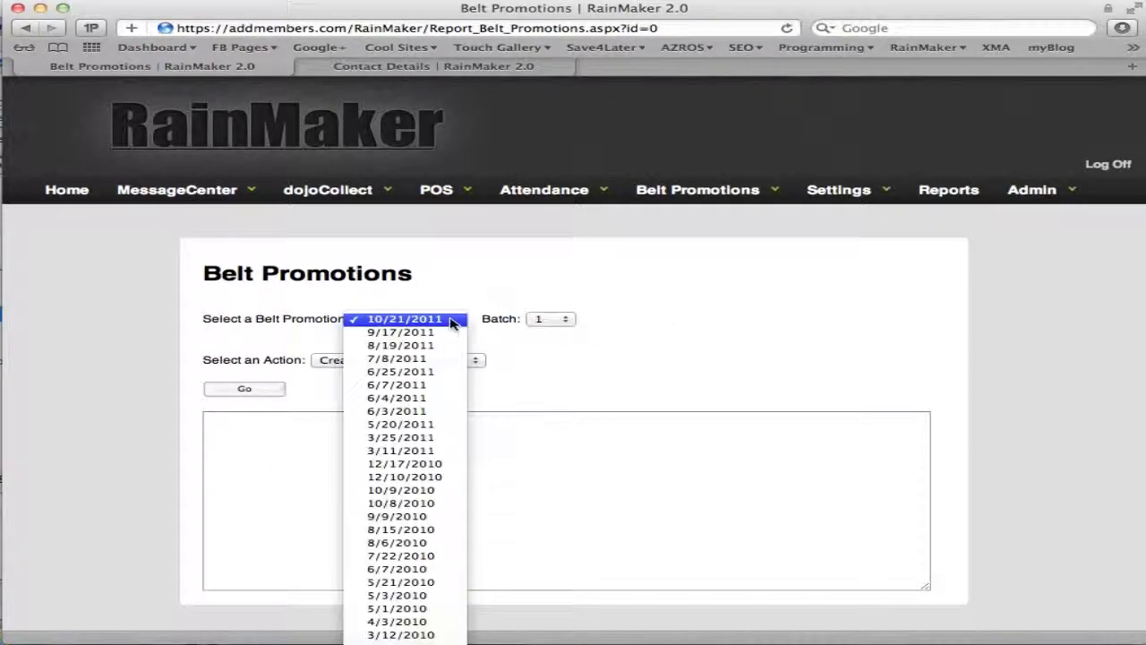
pyautogui.click(452, 322)
pyautogui.click(248, 391)
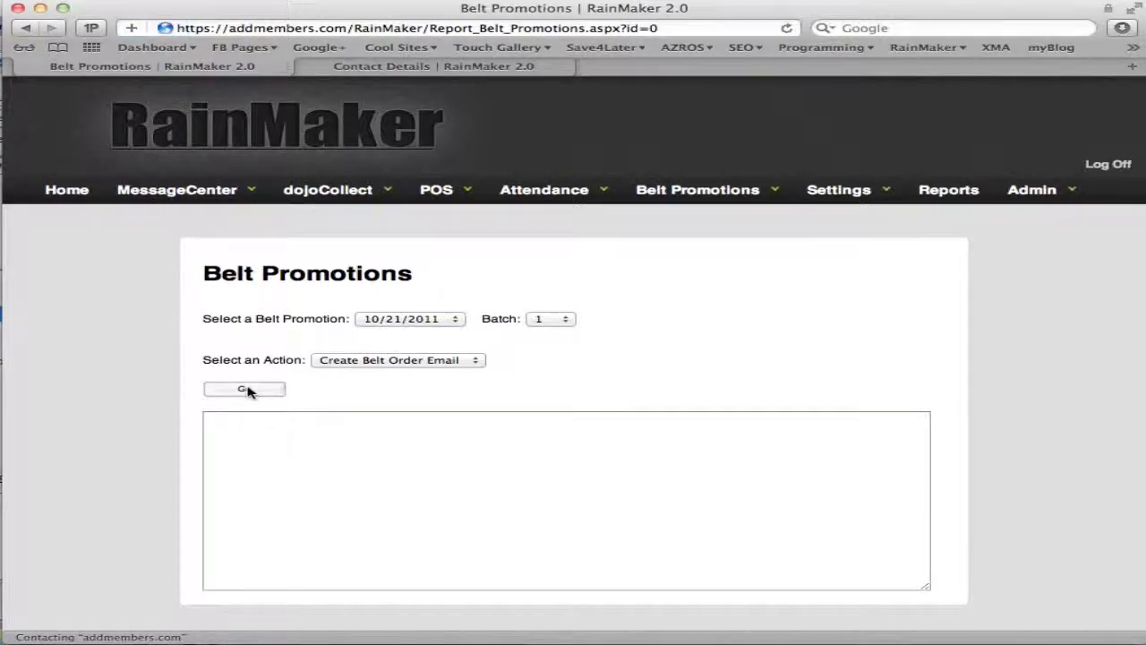
# Review the generated belt order from the quantities per belt color and size down to the total number of belts
pyautogui.click(306, 423)
pyautogui.scroll(-10, 258, 446)
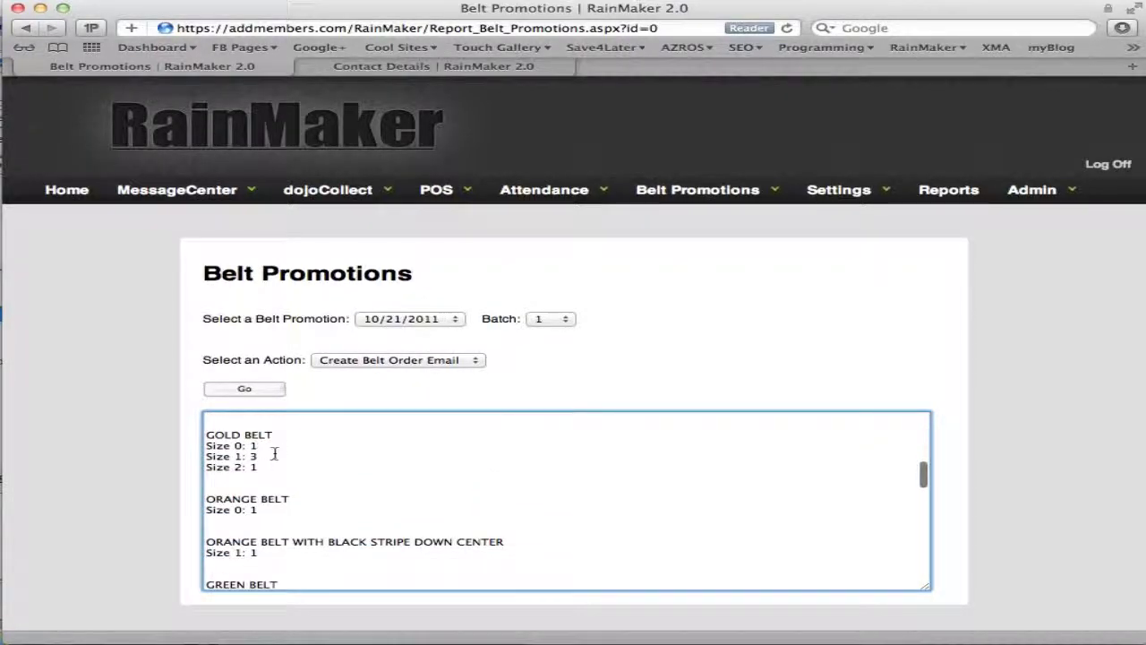
pyautogui.scroll(3, 273, 452)
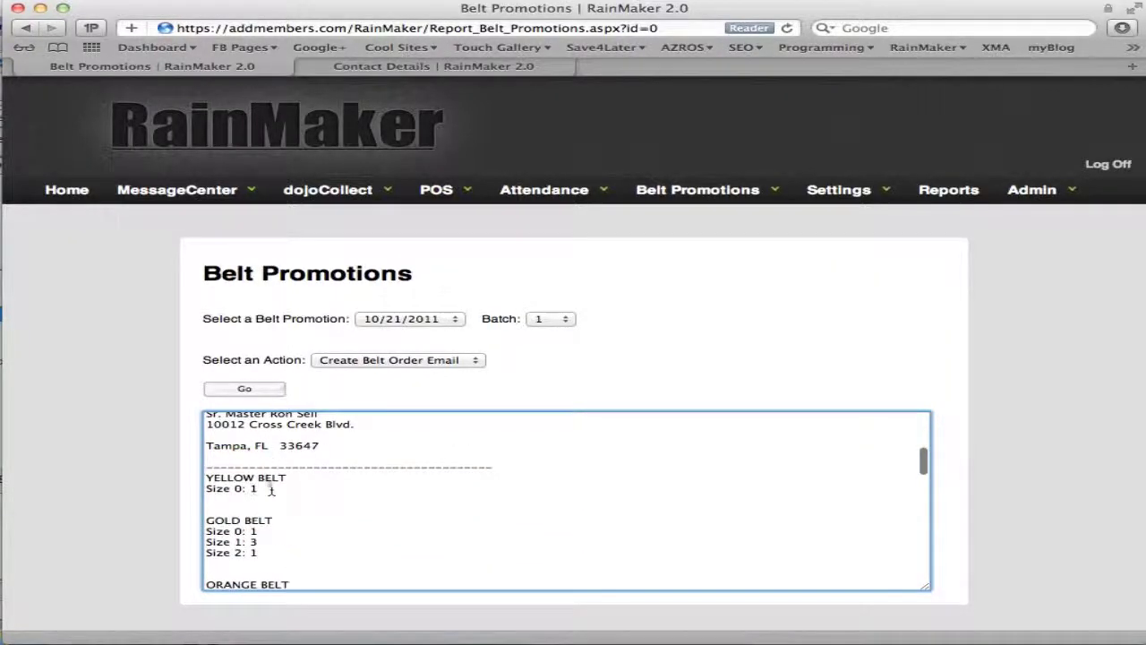
pyautogui.scroll(-1, 247, 488)
pyautogui.scroll(-1, 244, 502)
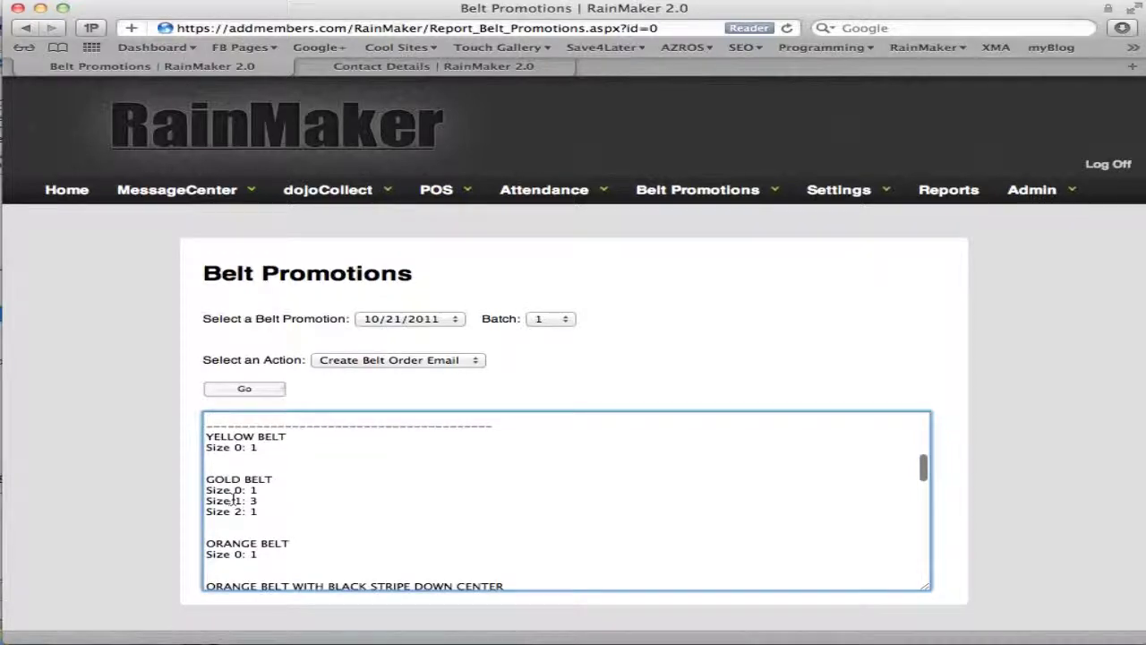
pyautogui.scroll(-1, 332, 497)
pyautogui.scroll(-10, 332, 497)
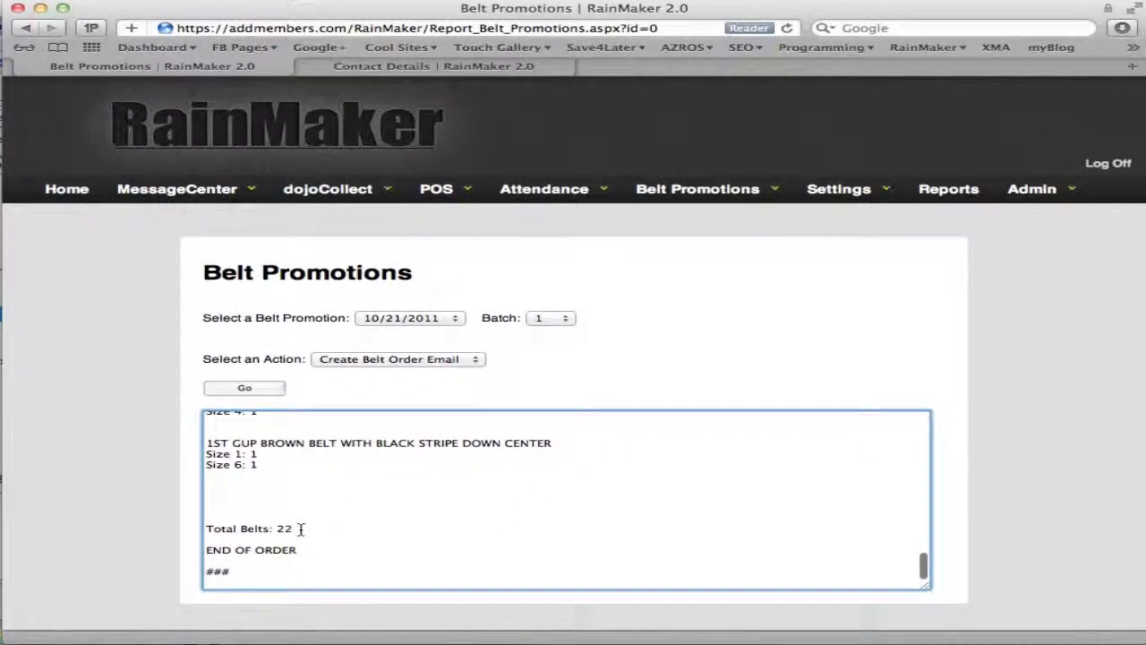
pyautogui.moveTo(298, 528); pyautogui.dragTo(208, 529)
pyautogui.click(268, 503)
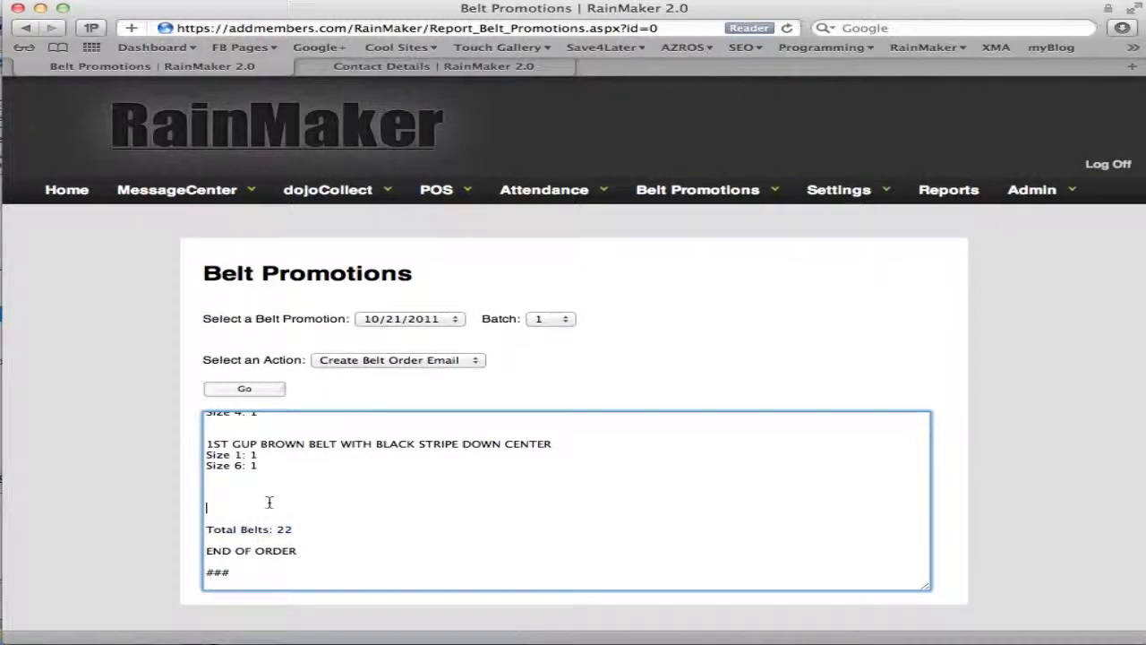
# Select the entire belt order email text and copy it
pyautogui.rightClick(269, 503)
pyautogui.click(249, 500)
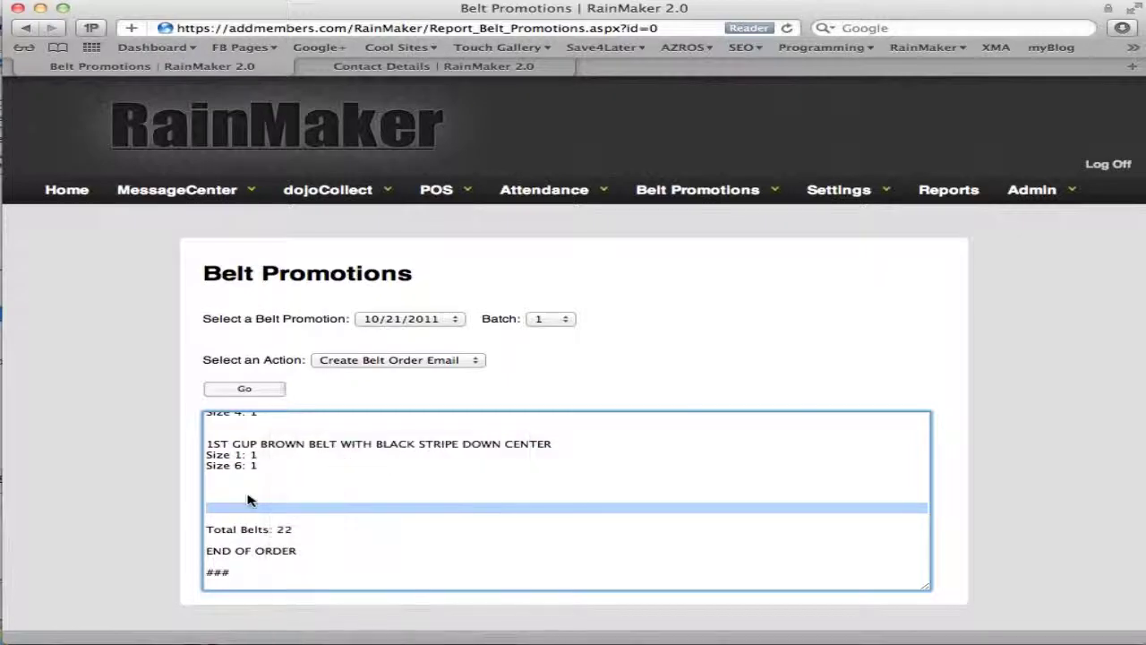
pyautogui.press('super+a')
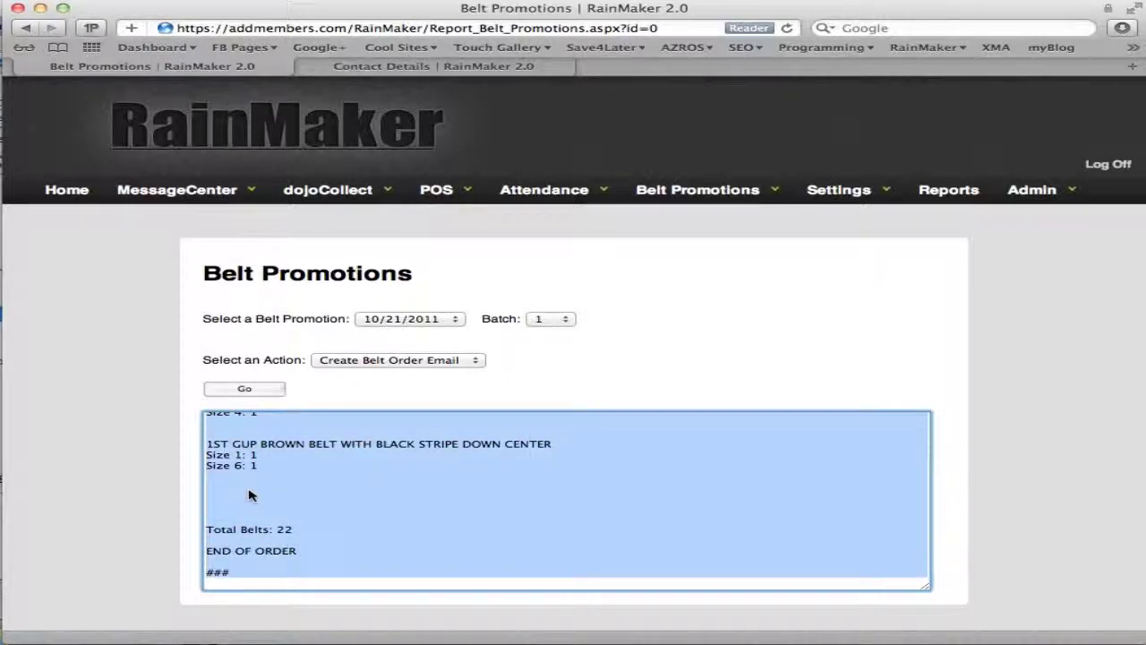
pyautogui.rightClick(249, 495)
pyautogui.click(284, 481)
pyautogui.click(762, 256)
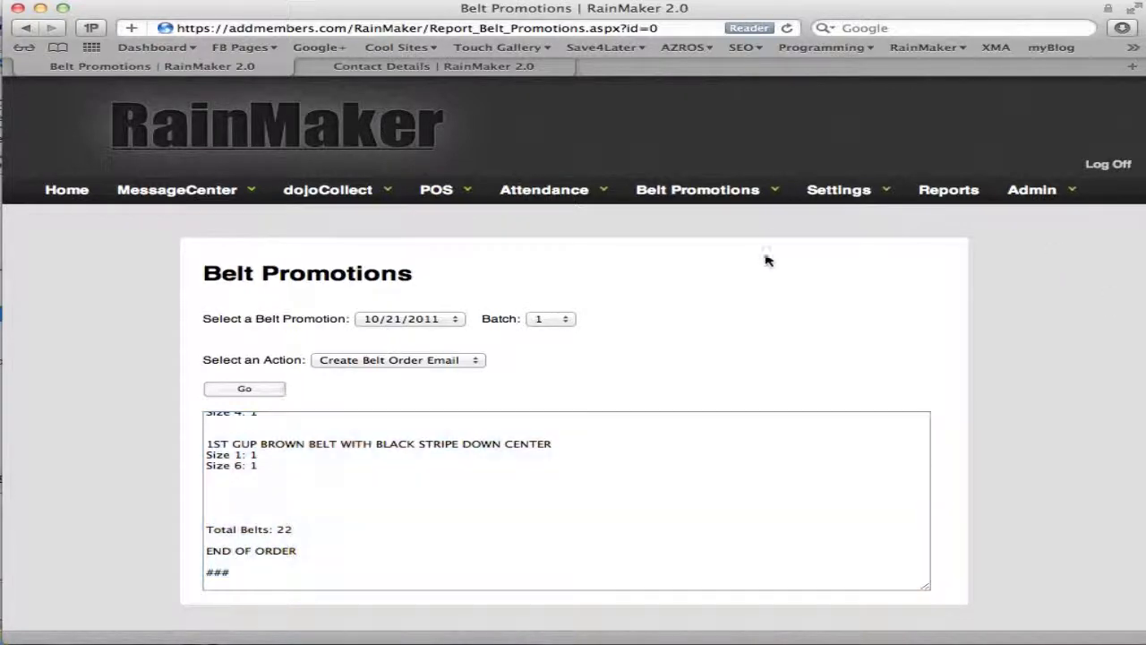
# Create the Avery 5160 belt labels for the 10/21/2011 promotion, batch 1, and open the resulting label PDF
pyautogui.click(775, 192)
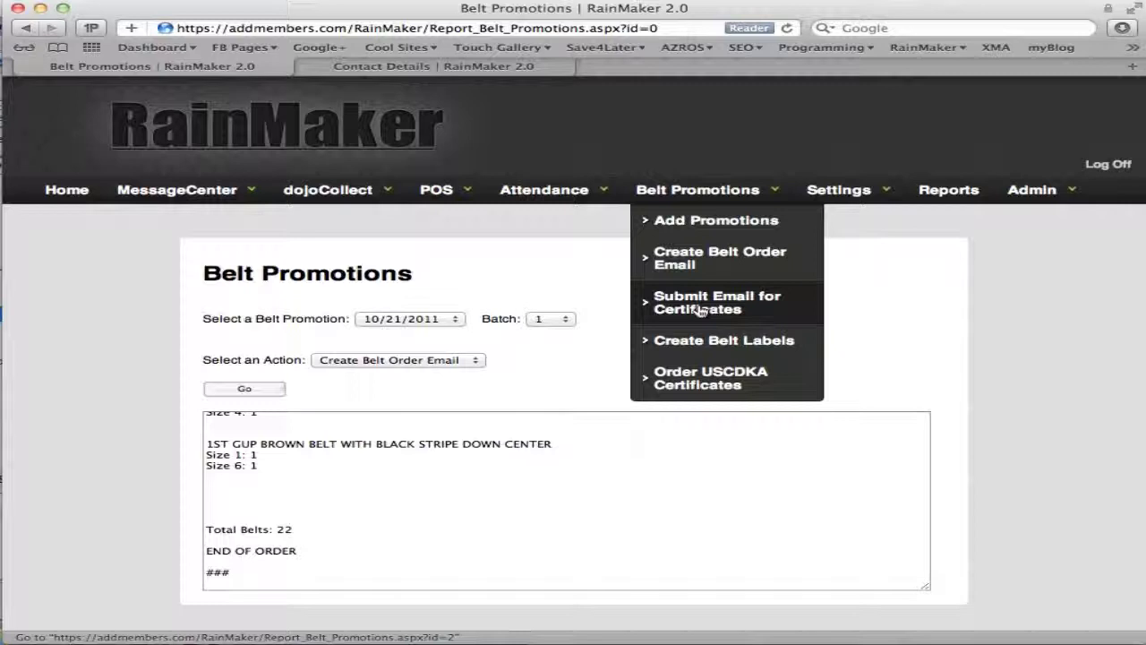
pyautogui.click(761, 344)
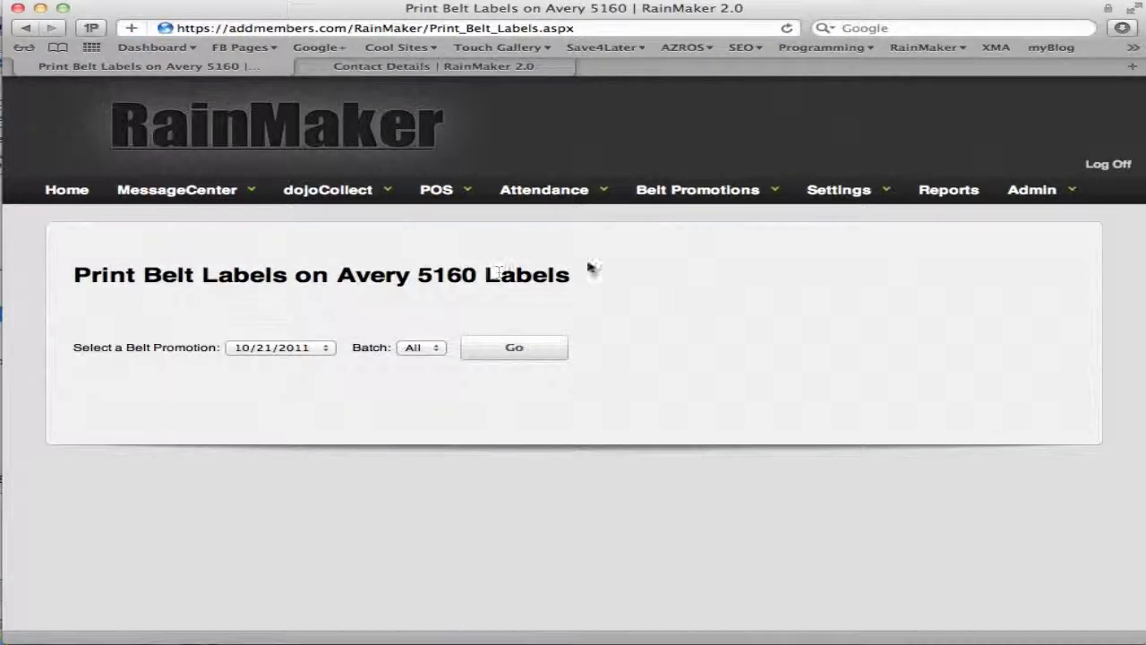
pyautogui.click(439, 349)
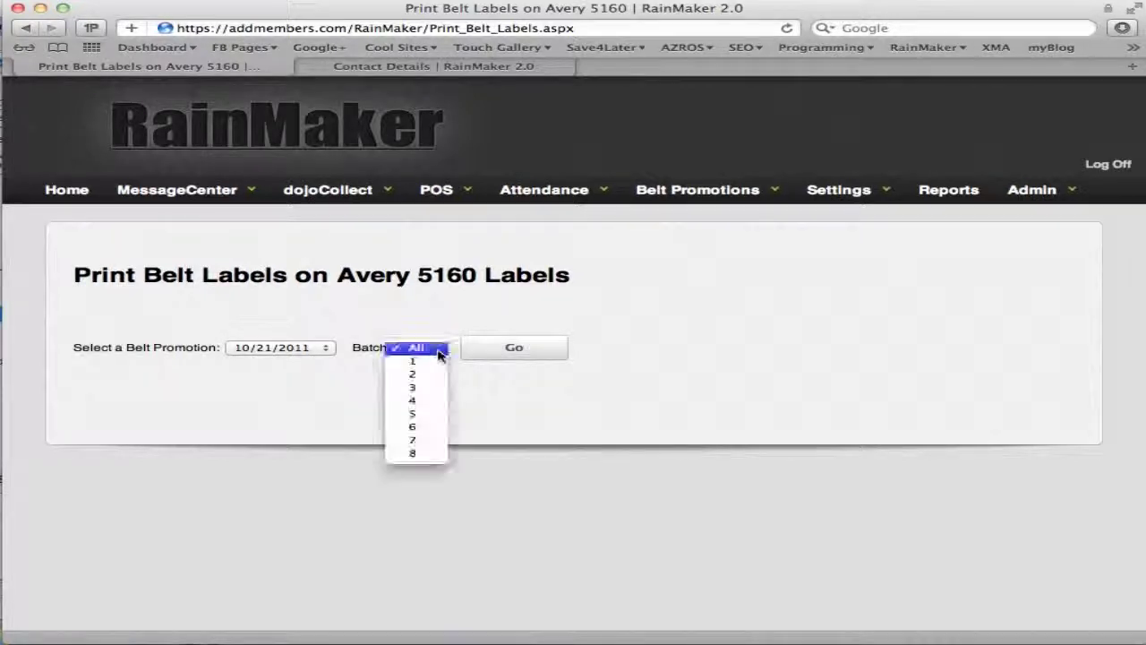
pyautogui.click(437, 364)
pyautogui.click(523, 358)
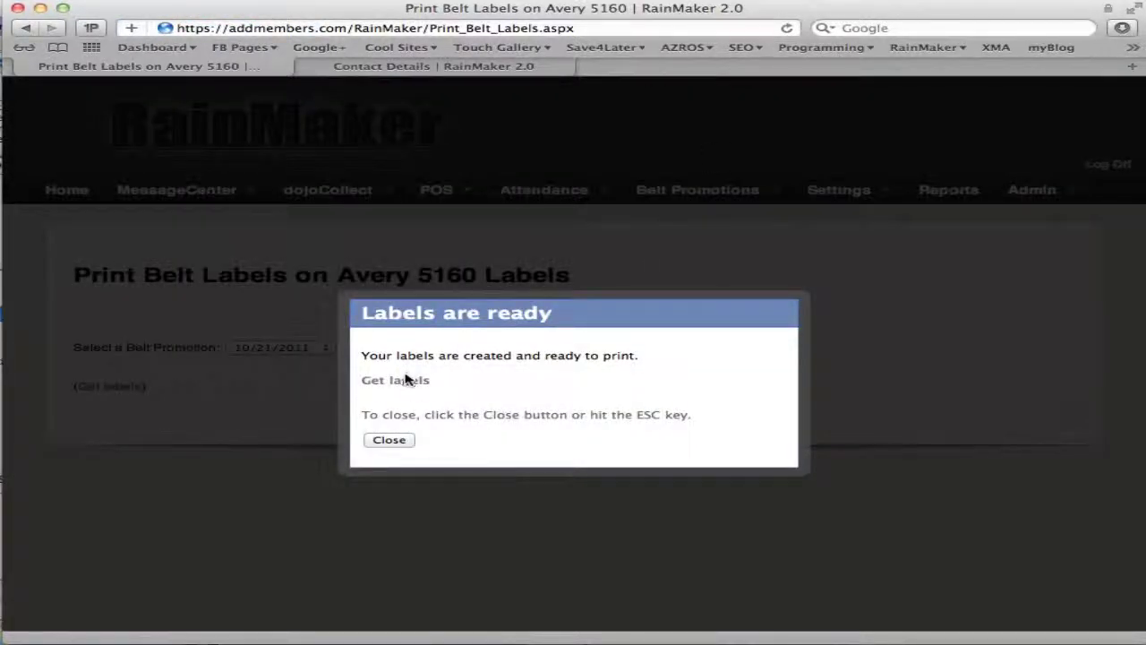
pyautogui.click(397, 380)
pyautogui.moveTo(767, 31); pyautogui.dragTo(747, 21)
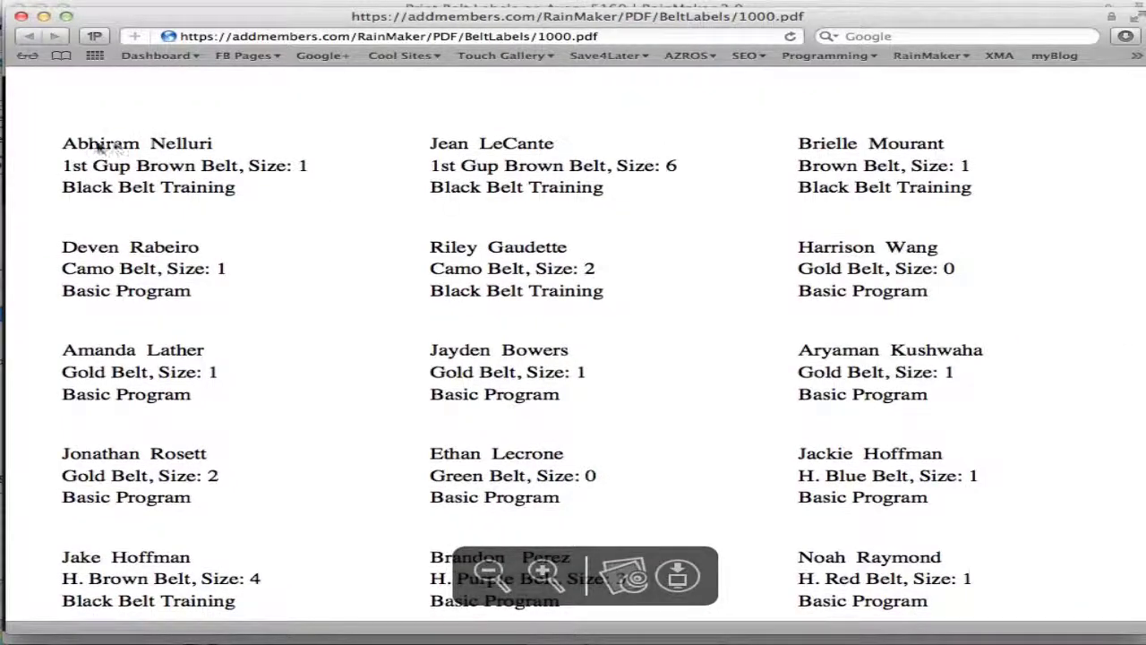
# Examine the belt labels, checking the name, belt size and program on the label of the student just promoted to Purple
pyautogui.scroll(-5, 157, 154)
pyautogui.scroll(-1, 159, 158)
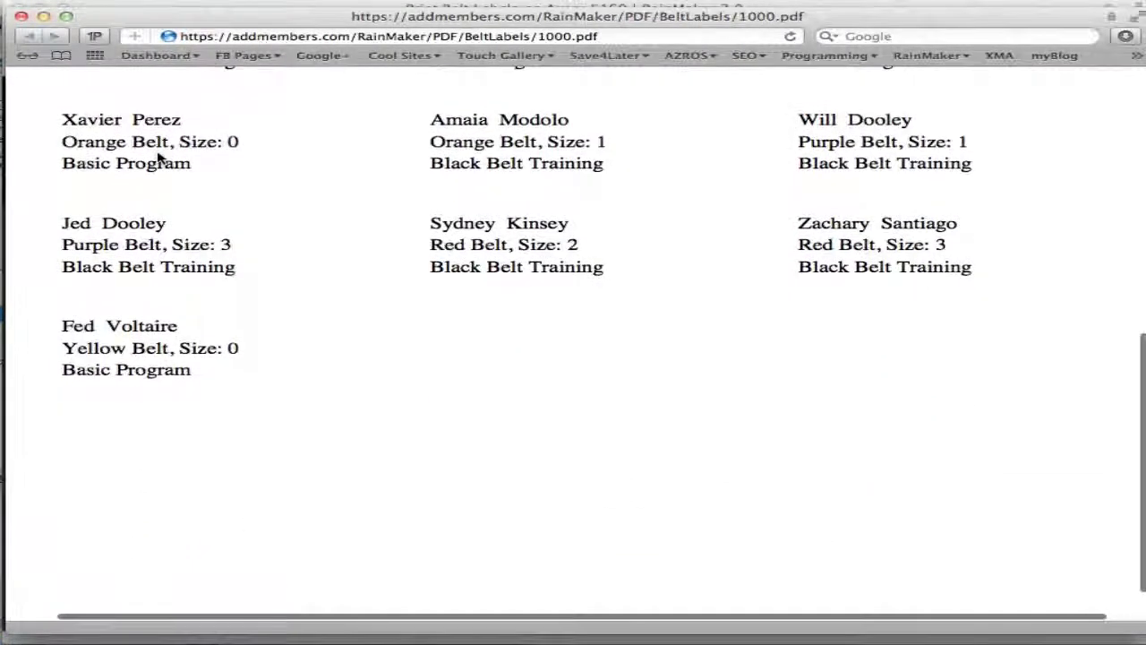
pyautogui.scroll(1, 159, 158)
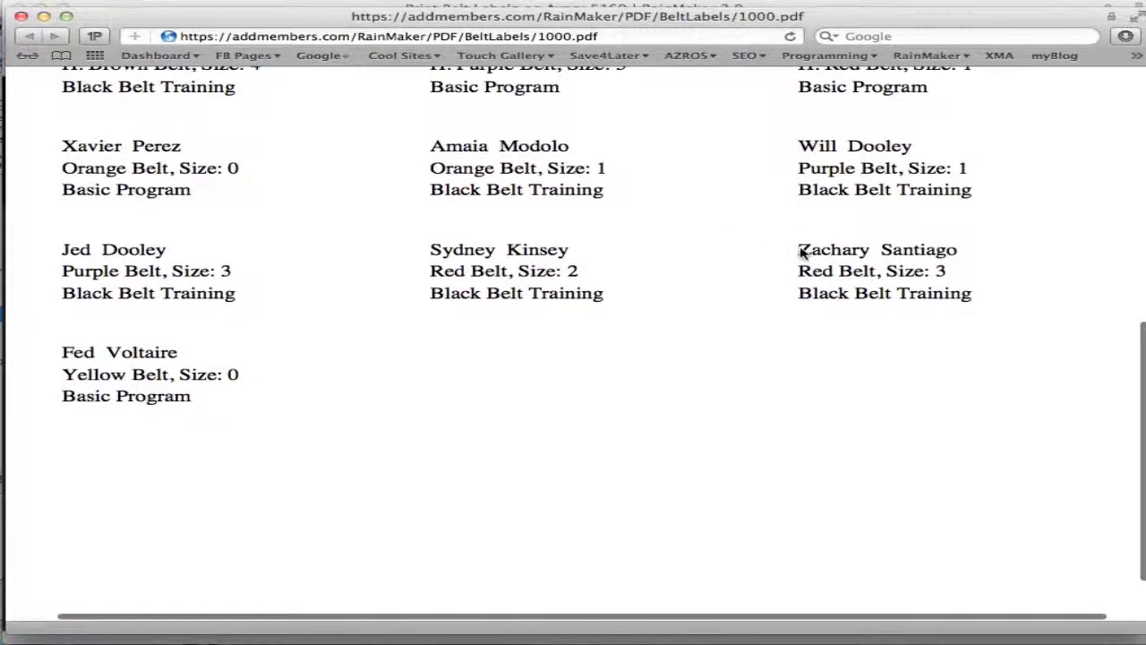
pyautogui.scroll(1, 801, 254)
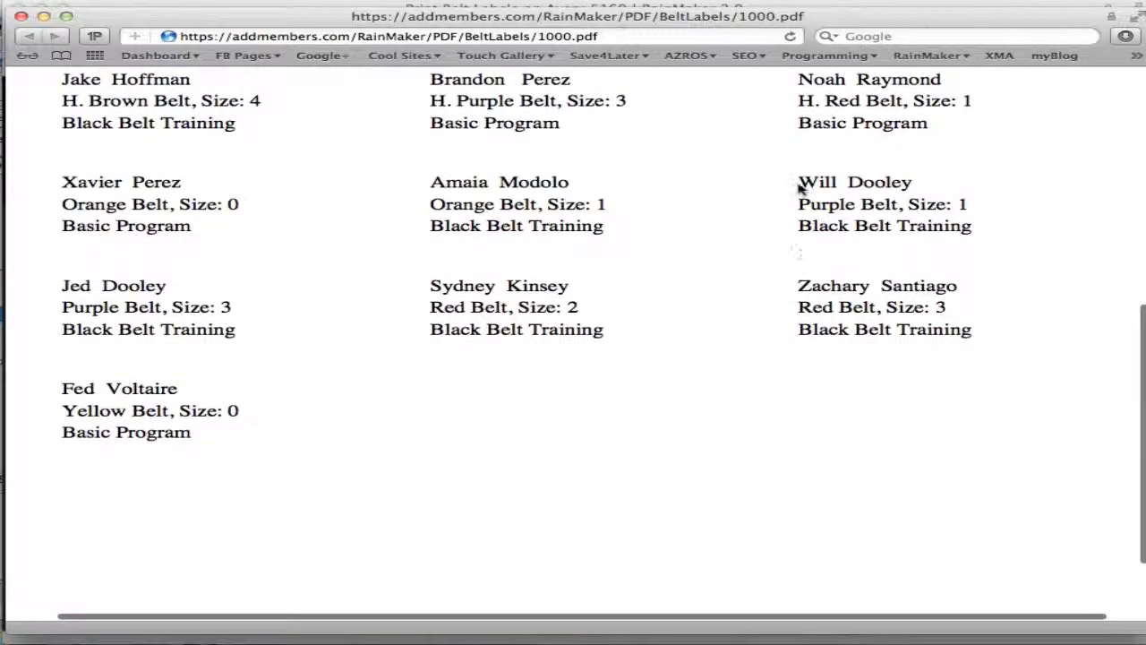
pyautogui.moveTo(882, 189); pyautogui.dragTo(887, 220)
pyautogui.click(800, 205)
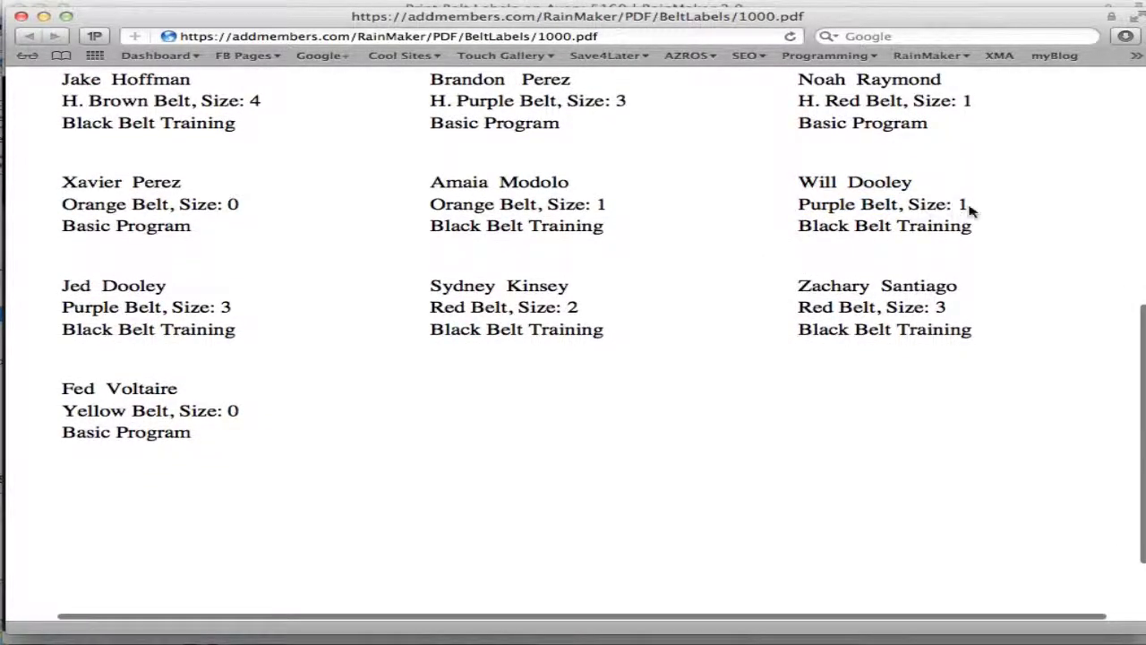